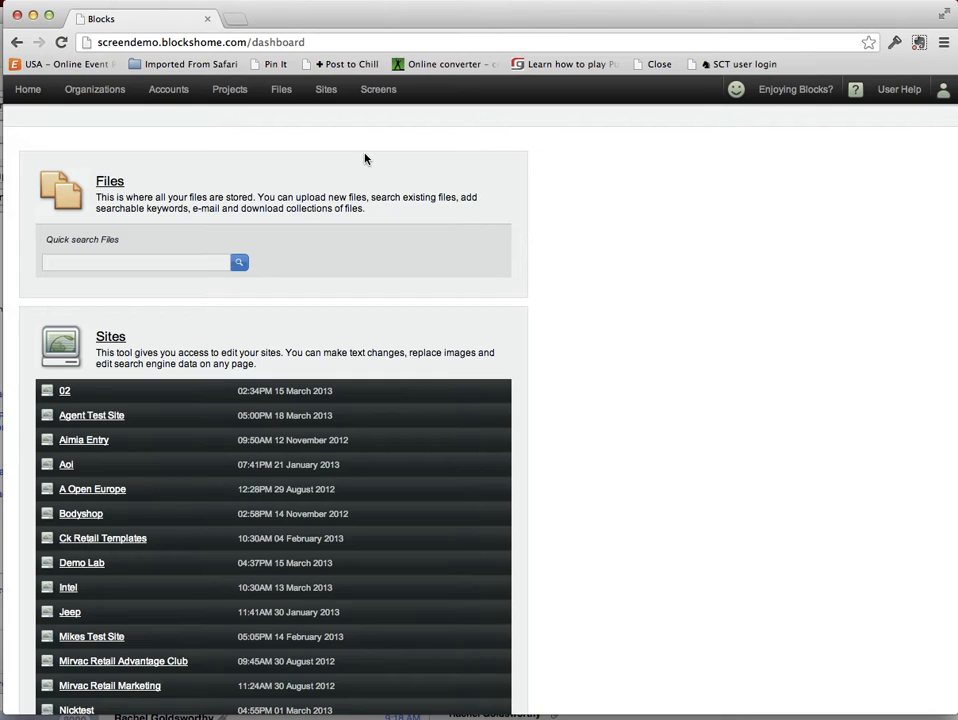
- Open the Sct test network's screen list and show only the online screens
{"action": "left_click", "coordinate": [383, 96]}
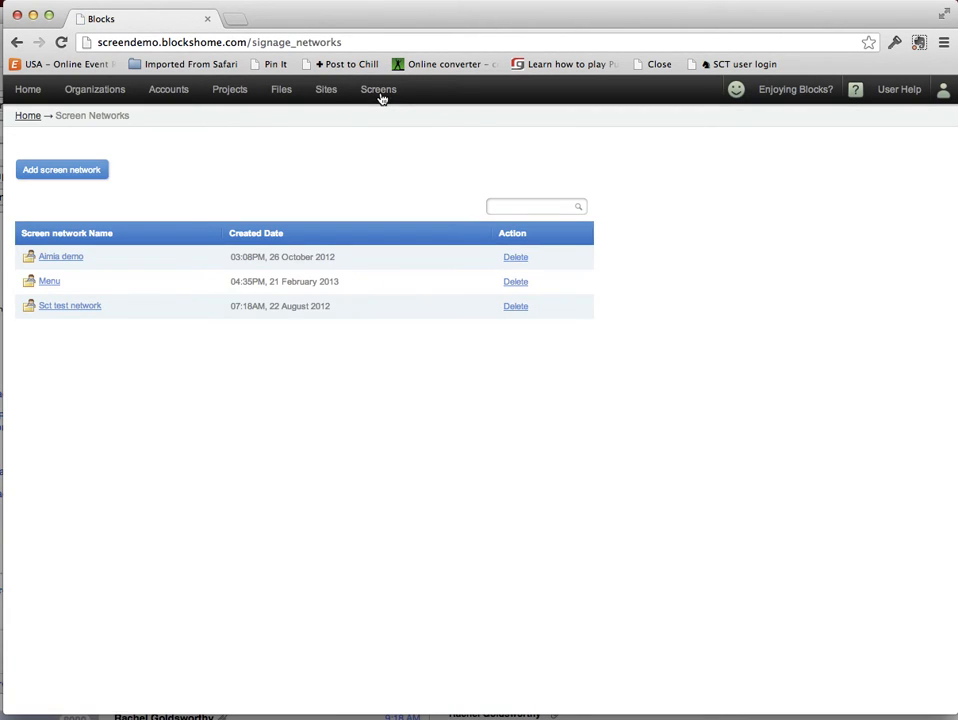
{"action": "left_click", "coordinate": [72, 306]}
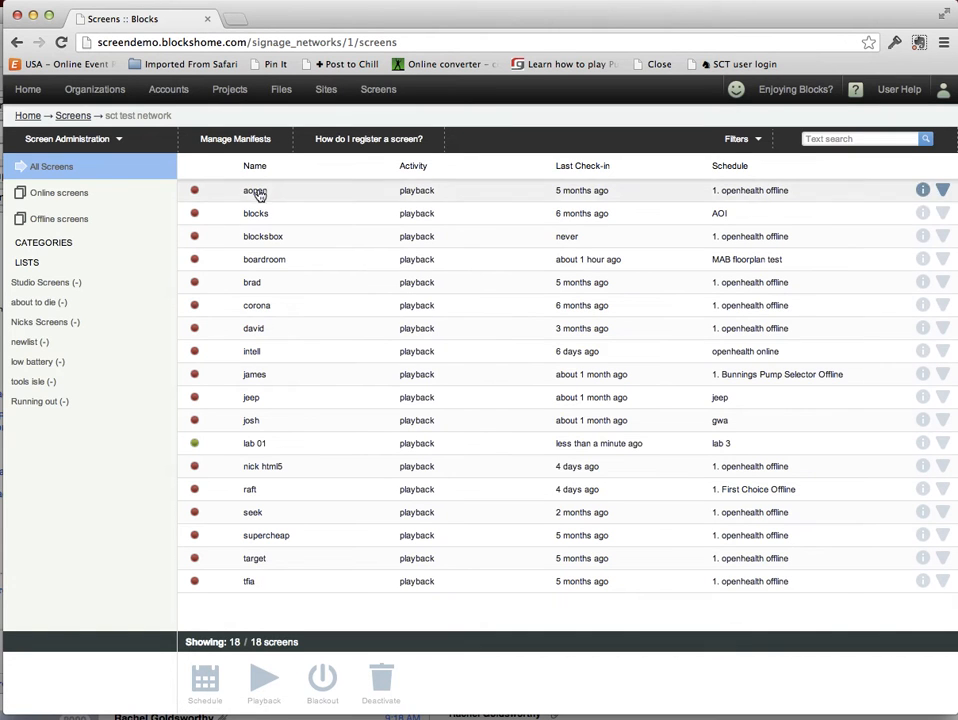
{"action": "left_click", "coordinate": [71, 196]}
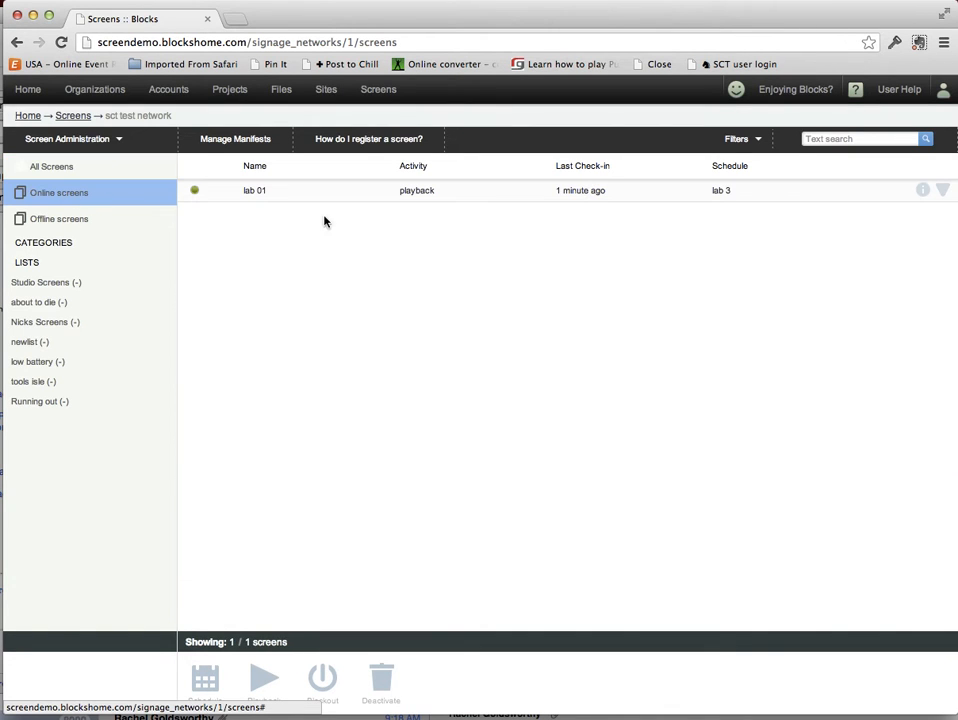
- Review the detailed information and recent events of the lab 01 screen
{"action": "left_click", "coordinate": [419, 199]}
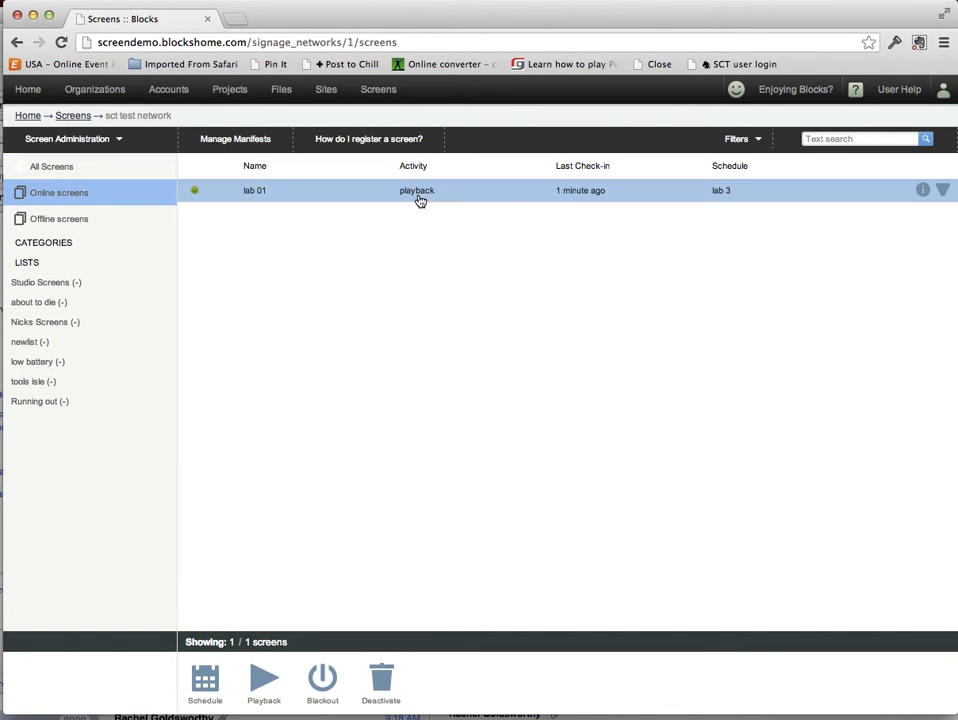
{"action": "left_click", "coordinate": [920, 192]}
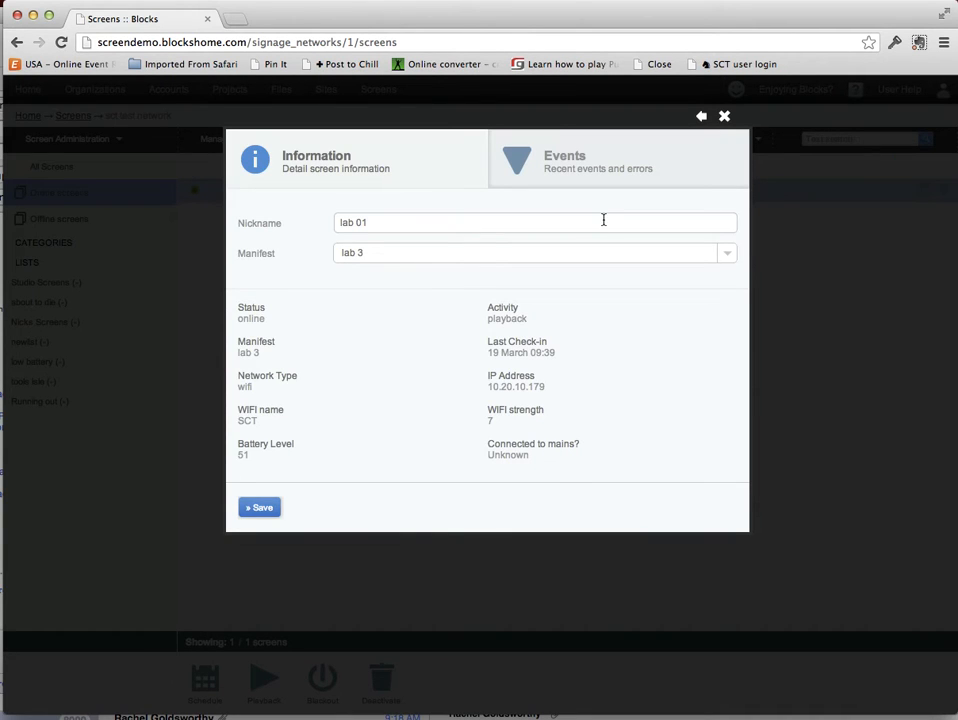
{"action": "left_click", "coordinate": [587, 163]}
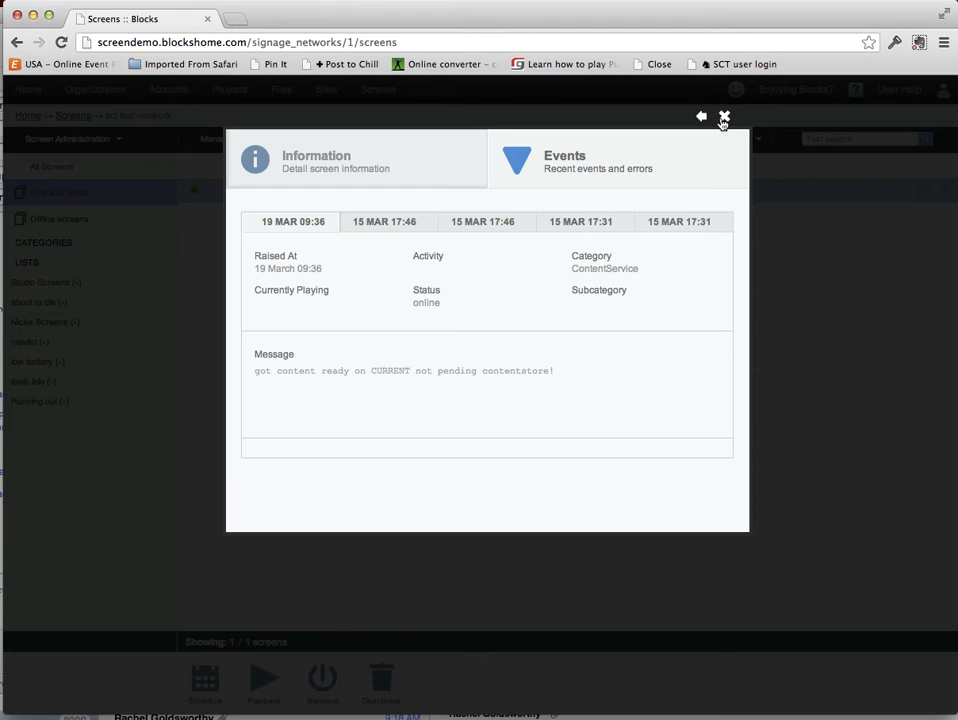
{"action": "left_click", "coordinate": [724, 118]}
{"action": "left_click", "coordinate": [268, 193]}
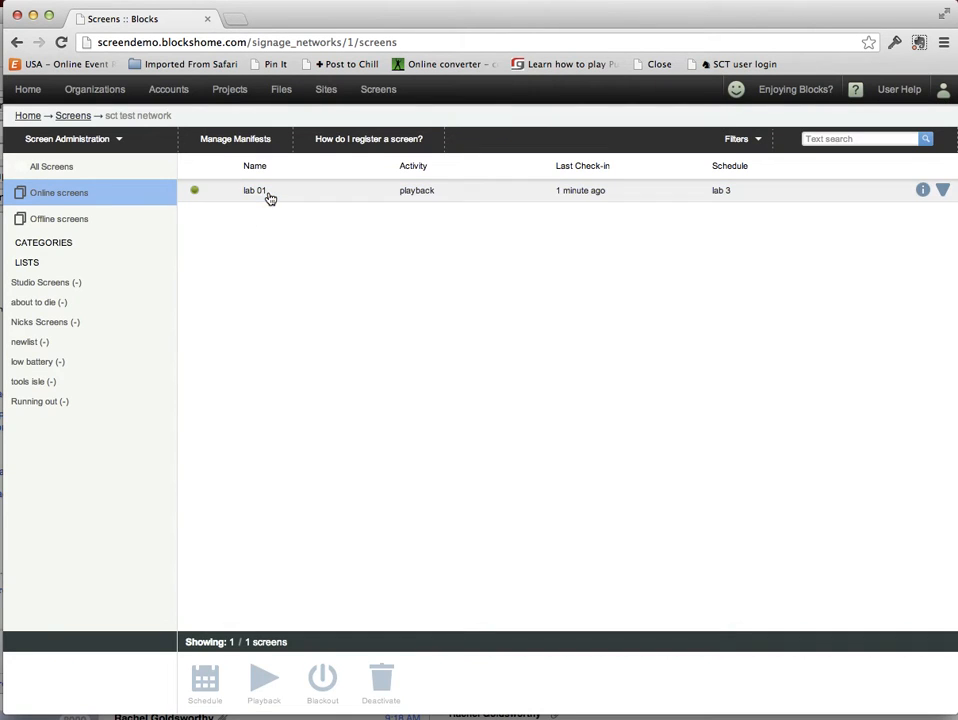
- Start a new site named "demo test" and assign it to the Master project
{"action": "left_click", "coordinate": [326, 92]}
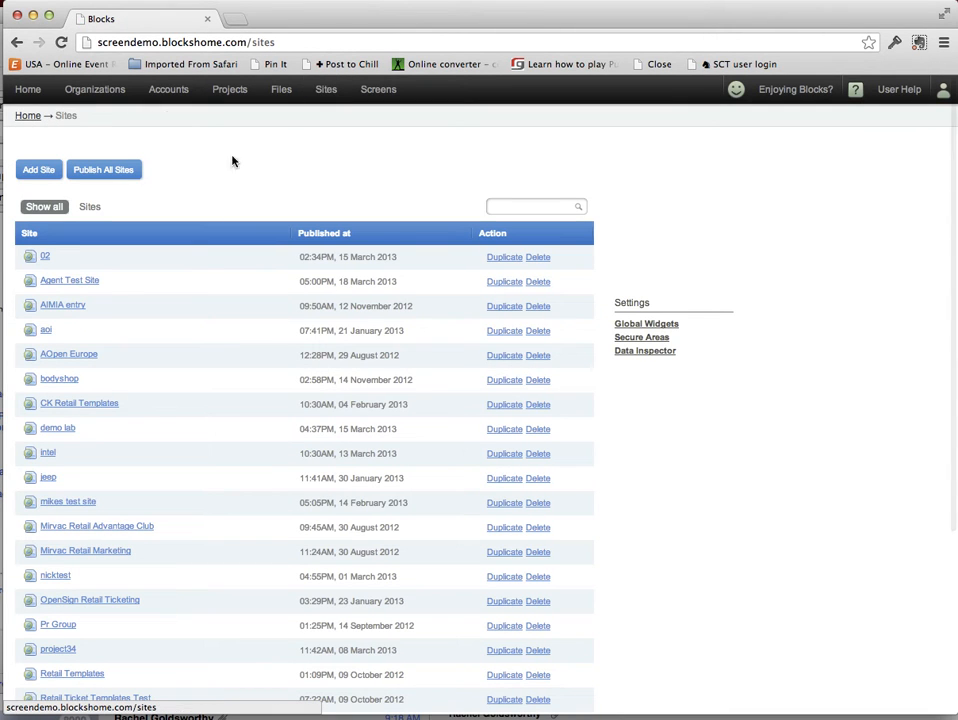
{"action": "left_click", "coordinate": [38, 171]}
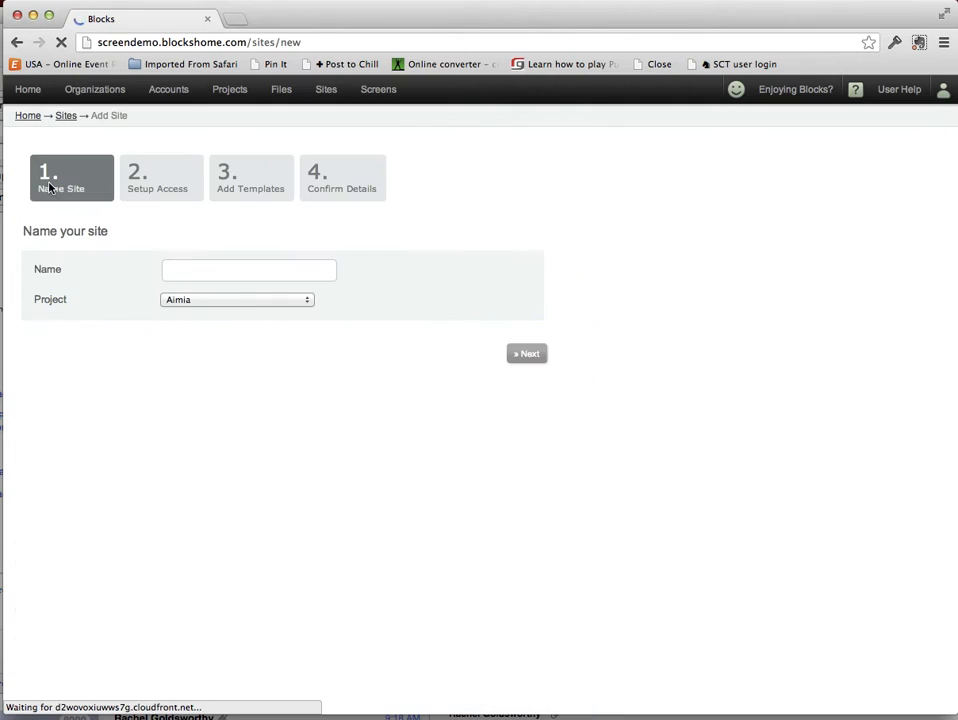
{"action": "left_click", "coordinate": [192, 271]}
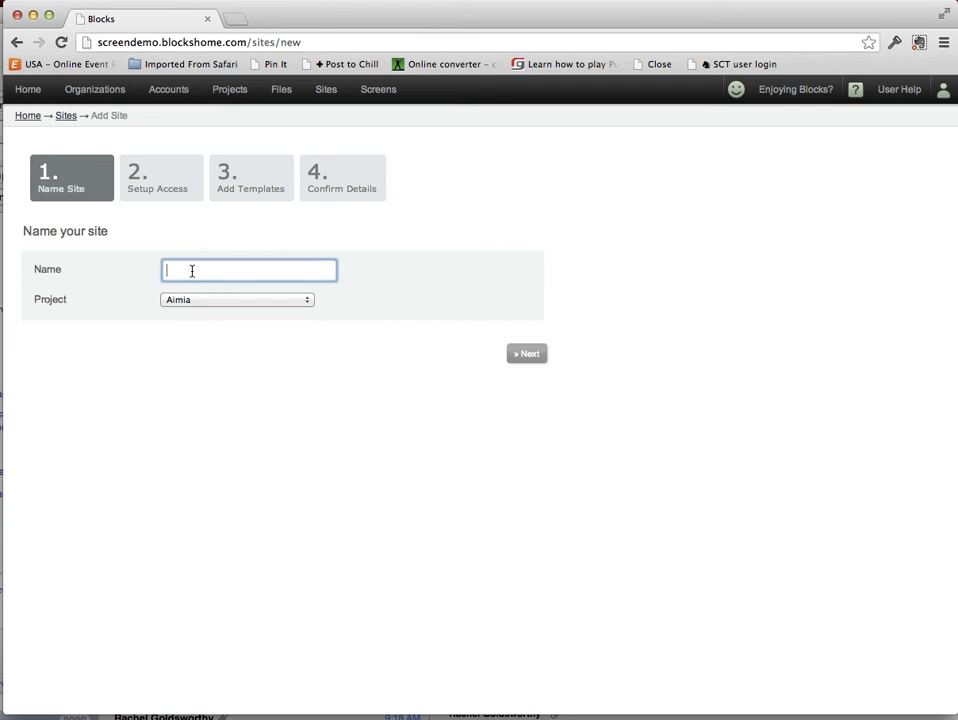
{"action": "type", "text": "demo"}
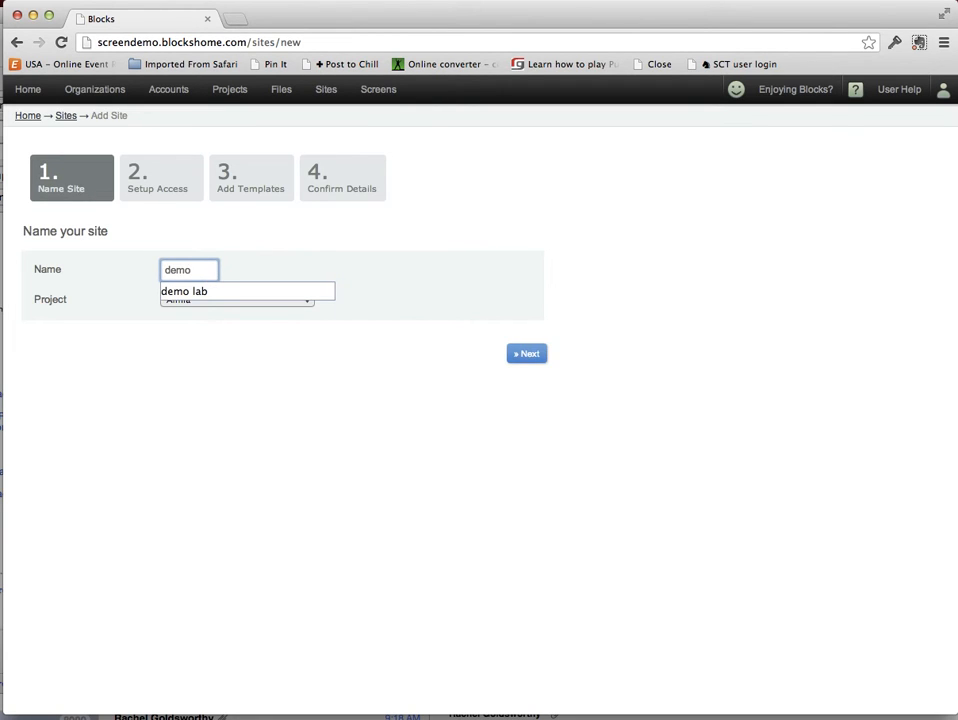
{"action": "type", "text": " test"}
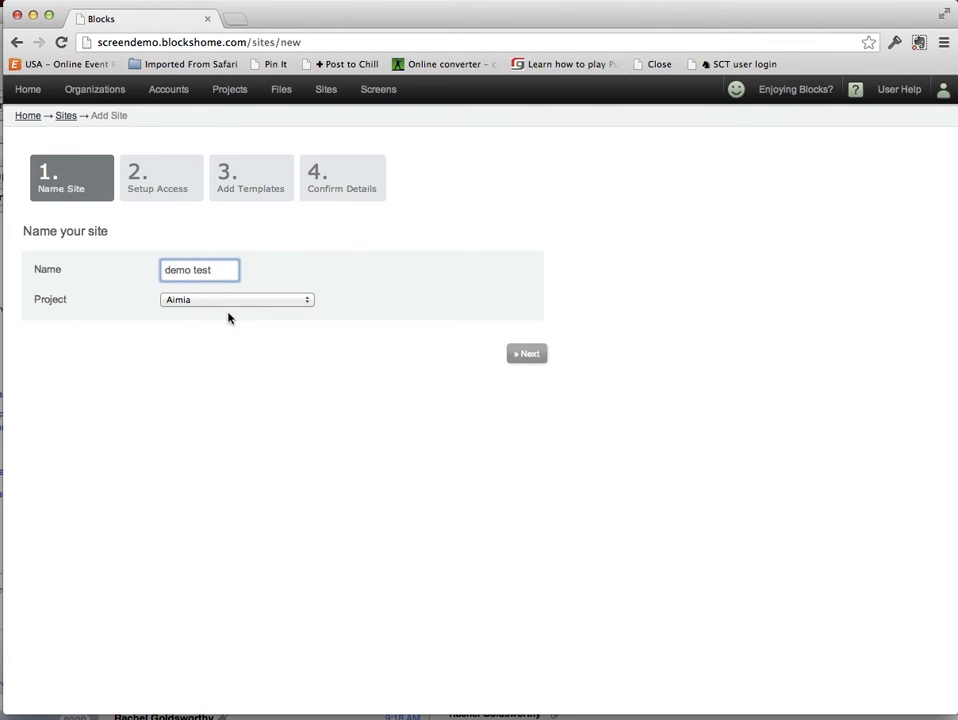
{"action": "left_click", "coordinate": [246, 301]}
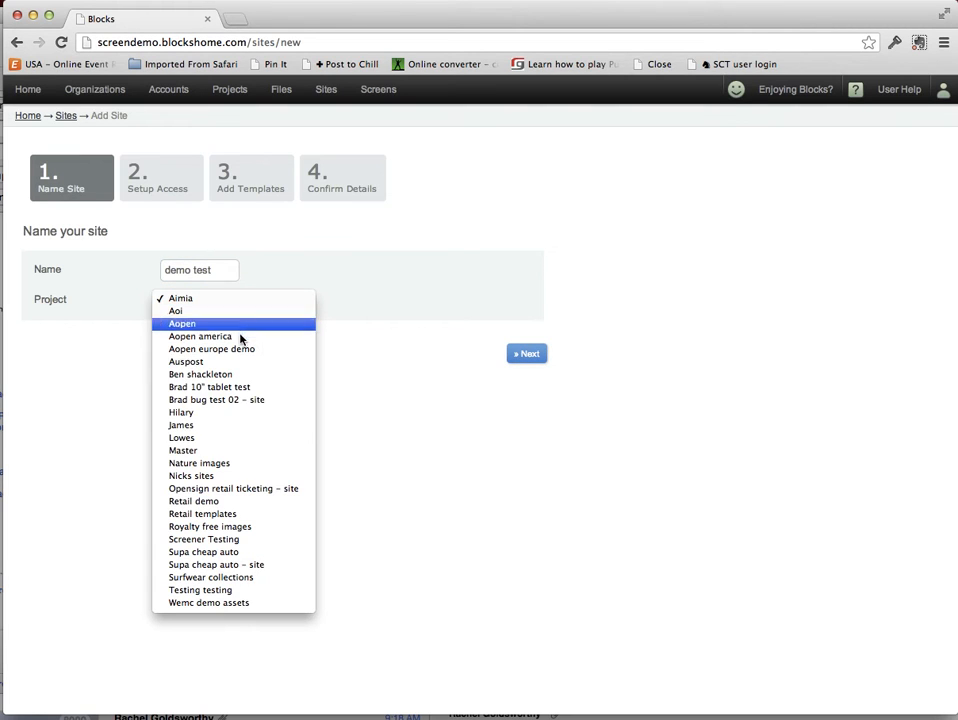
{"action": "left_click", "coordinate": [219, 456]}
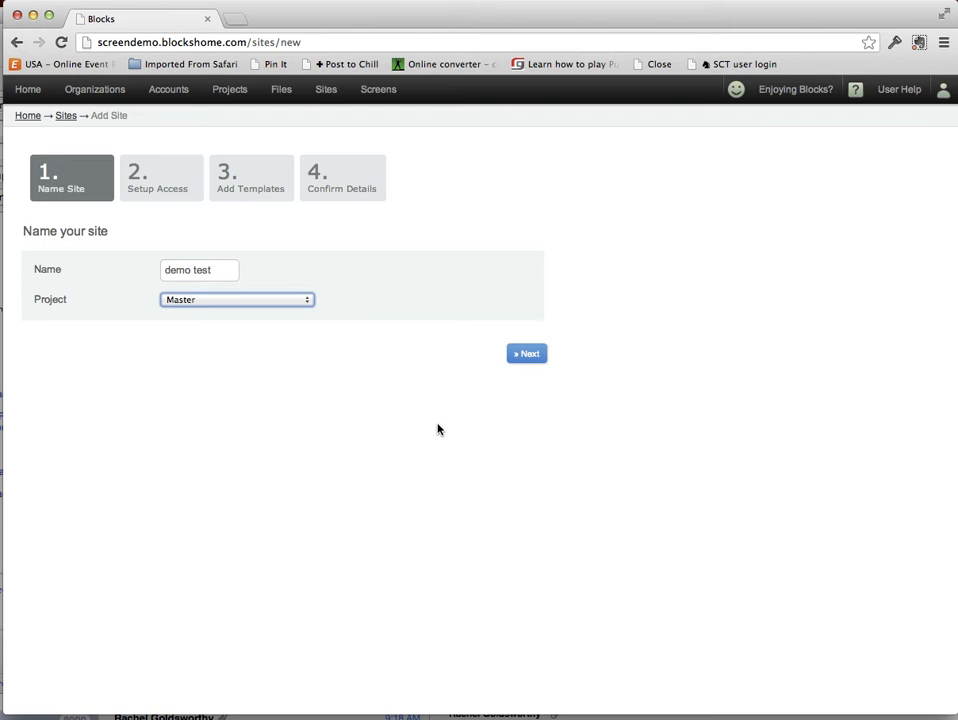
{"action": "left_click", "coordinate": [528, 356]}
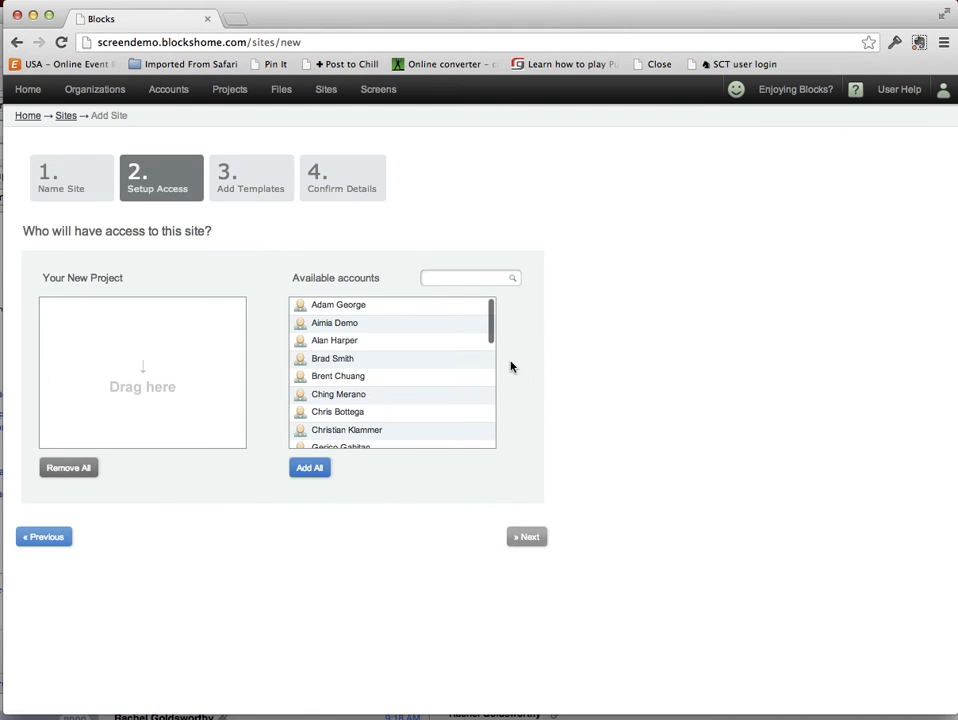
- Search the available accounts by the colleague's first name and give the matching account access to the new site
{"action": "left_click", "coordinate": [458, 277]}
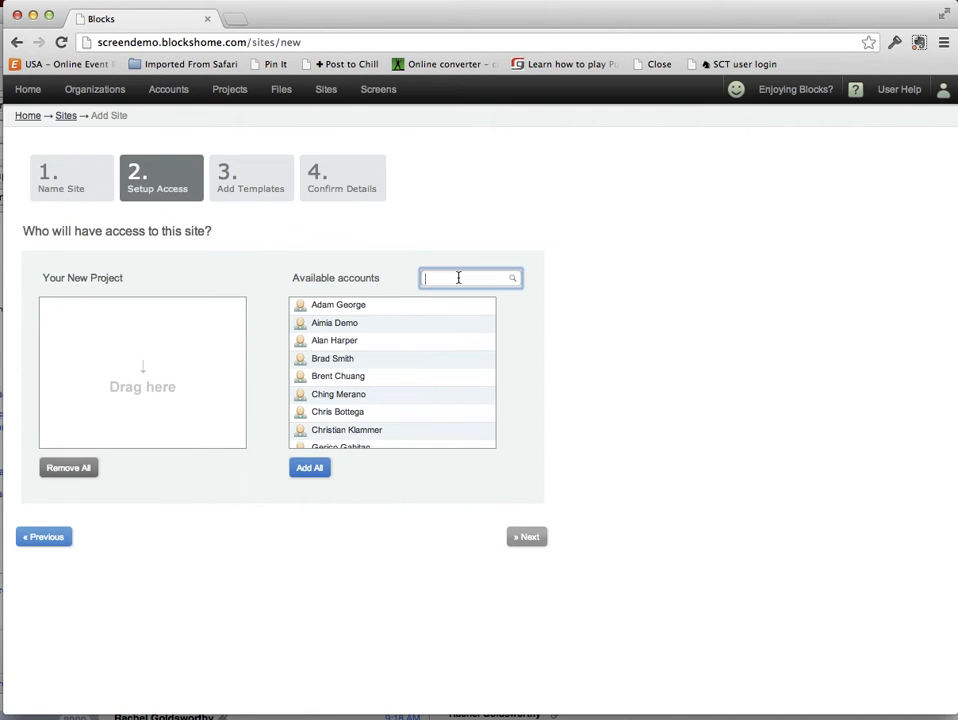
{"action": "type", "text": "paul"}
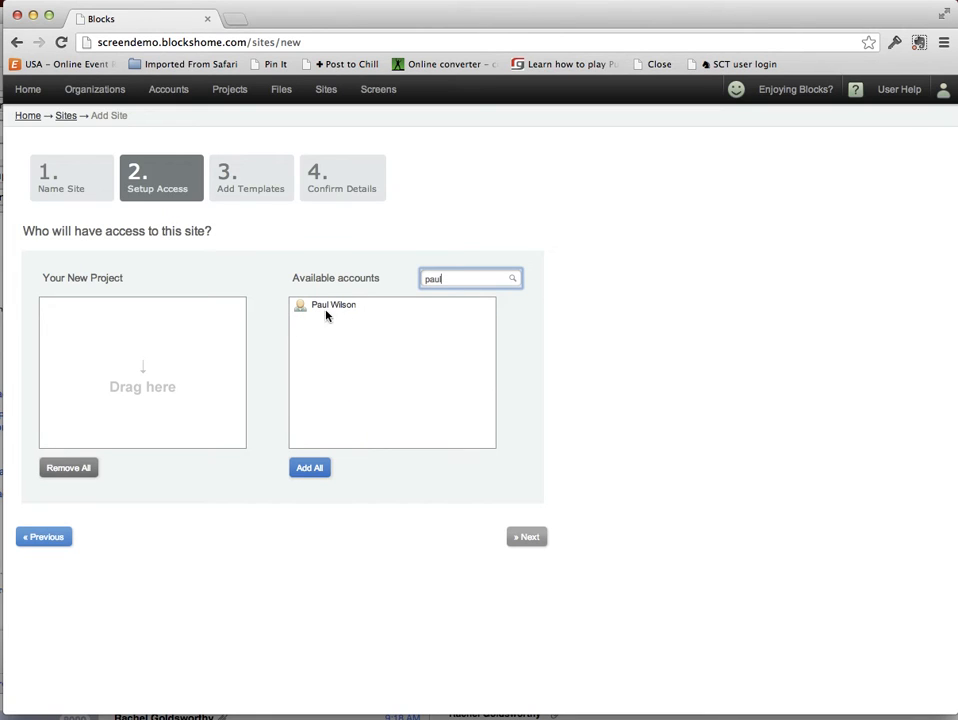
{"action": "left_click_drag", "start_coordinate": [299, 306], "coordinate": [145, 372]}
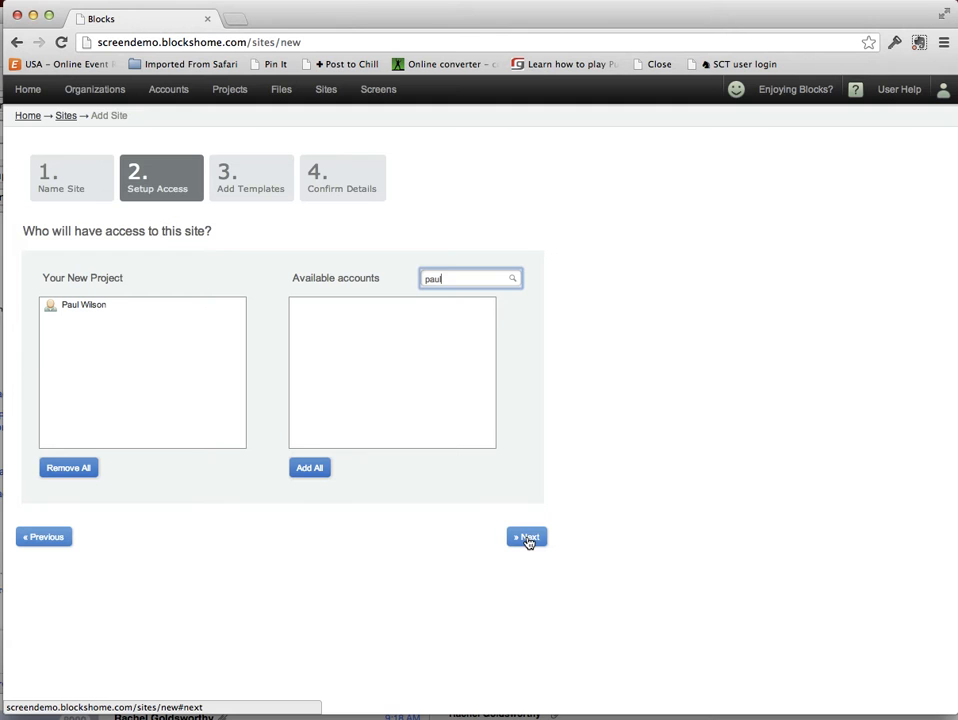
{"action": "left_click", "coordinate": [528, 539]}
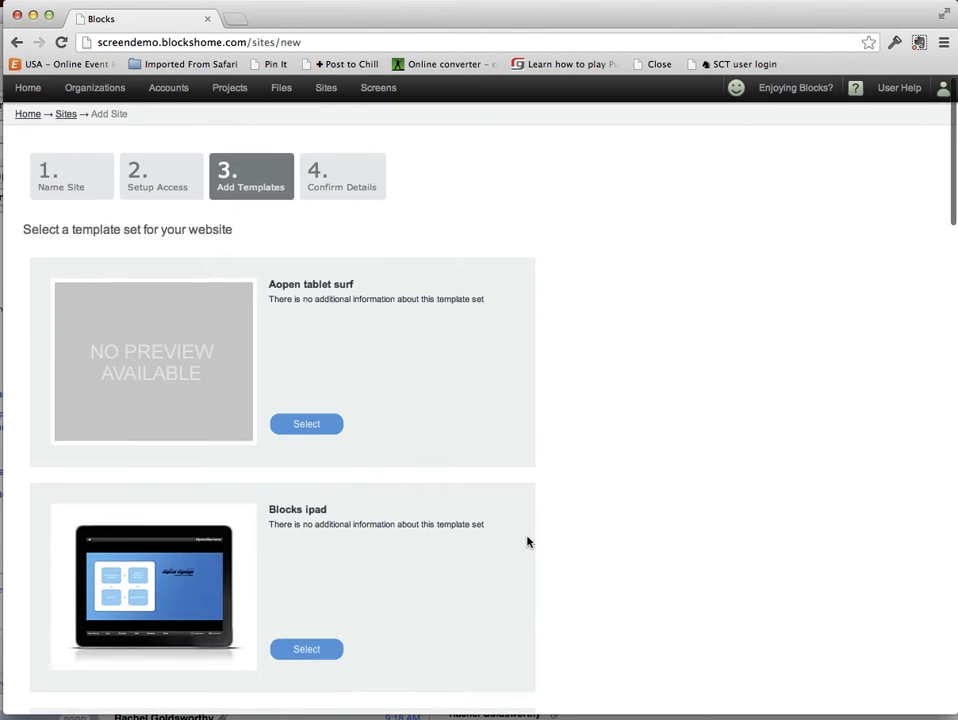
- Choose the Retail templates set for the site and create the site with the entered details
{"action": "scroll", "coordinate": [528, 542], "scroll_direction": "down", "scroll_amount": 6}
{"action": "scroll", "coordinate": [528, 542], "scroll_direction": "down", "scroll_amount": 9}
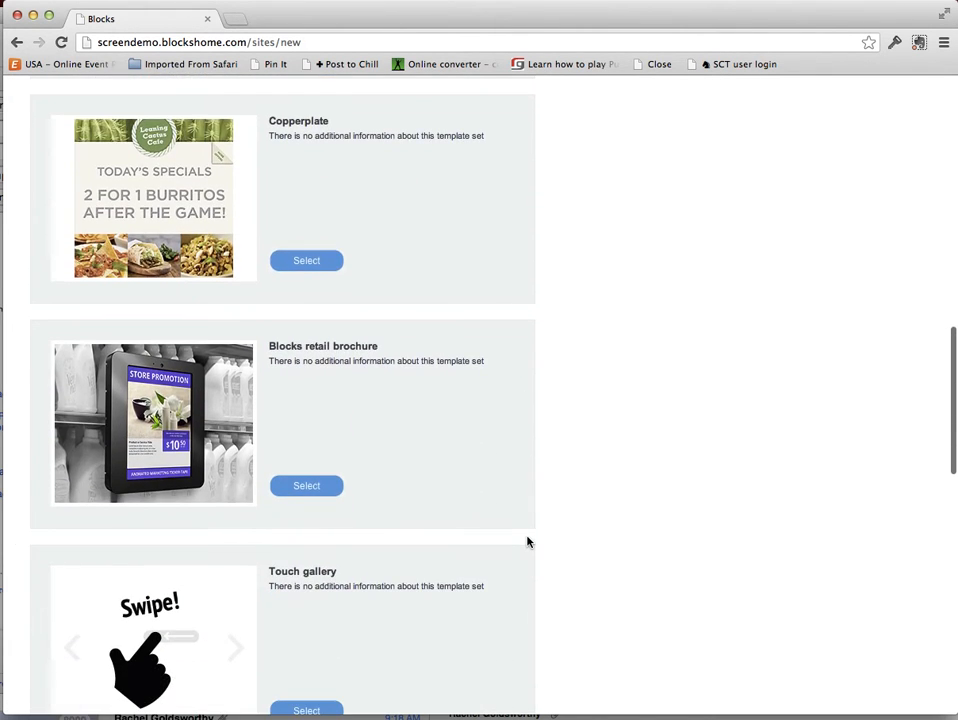
{"action": "scroll", "coordinate": [528, 542], "scroll_direction": "down", "scroll_amount": 4}
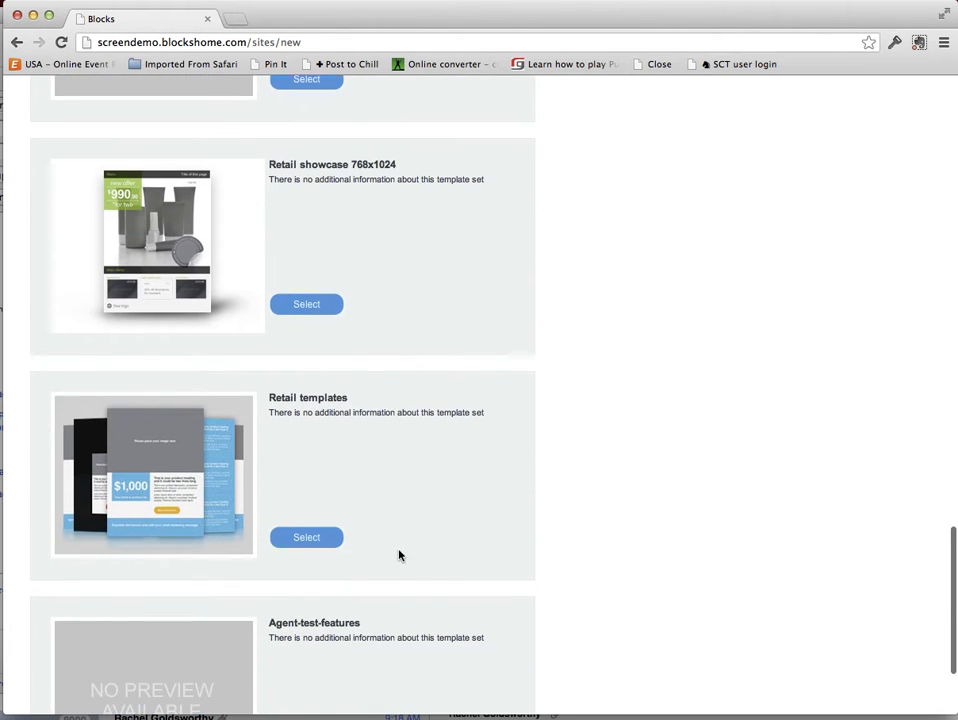
{"action": "left_click", "coordinate": [314, 546]}
{"action": "scroll", "coordinate": [673, 568], "scroll_direction": "down", "scroll_amount": 2}
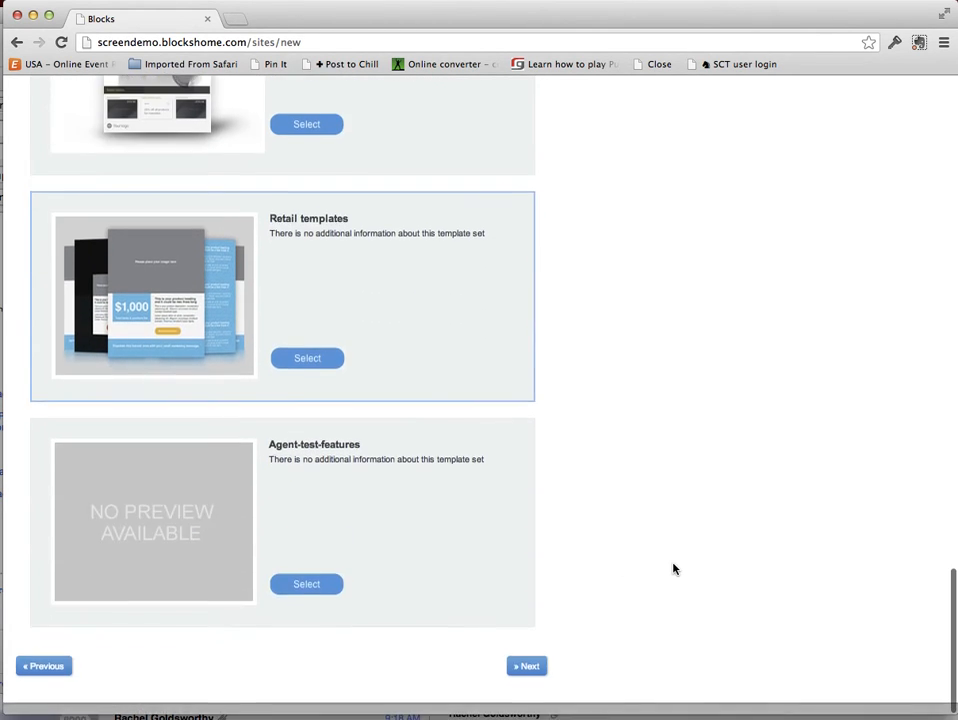
{"action": "left_click", "coordinate": [528, 679]}
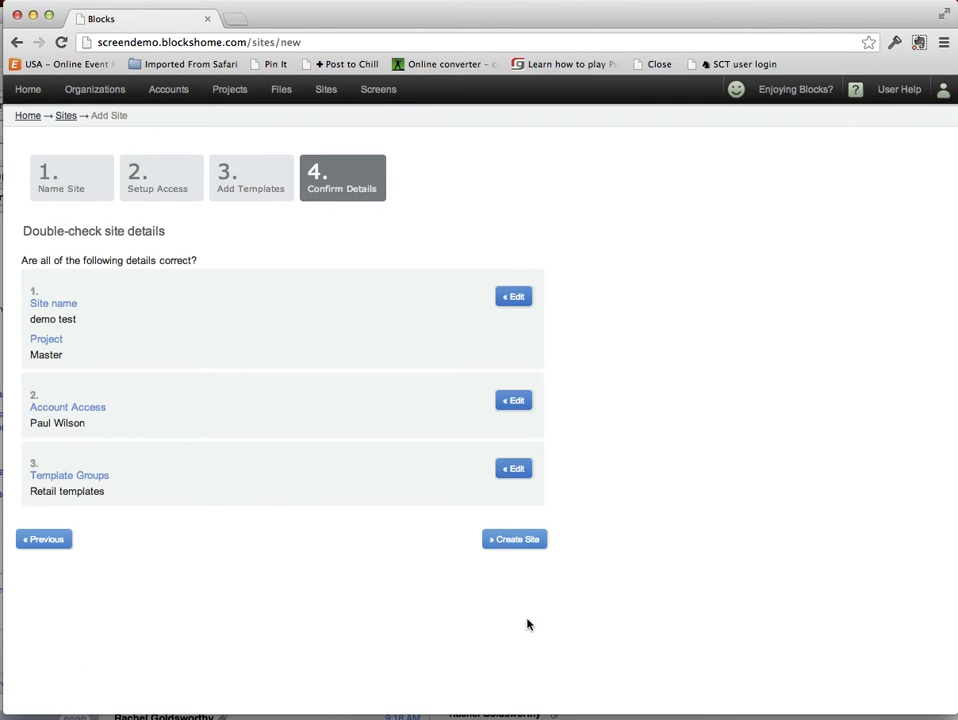
{"action": "left_click", "coordinate": [524, 548]}
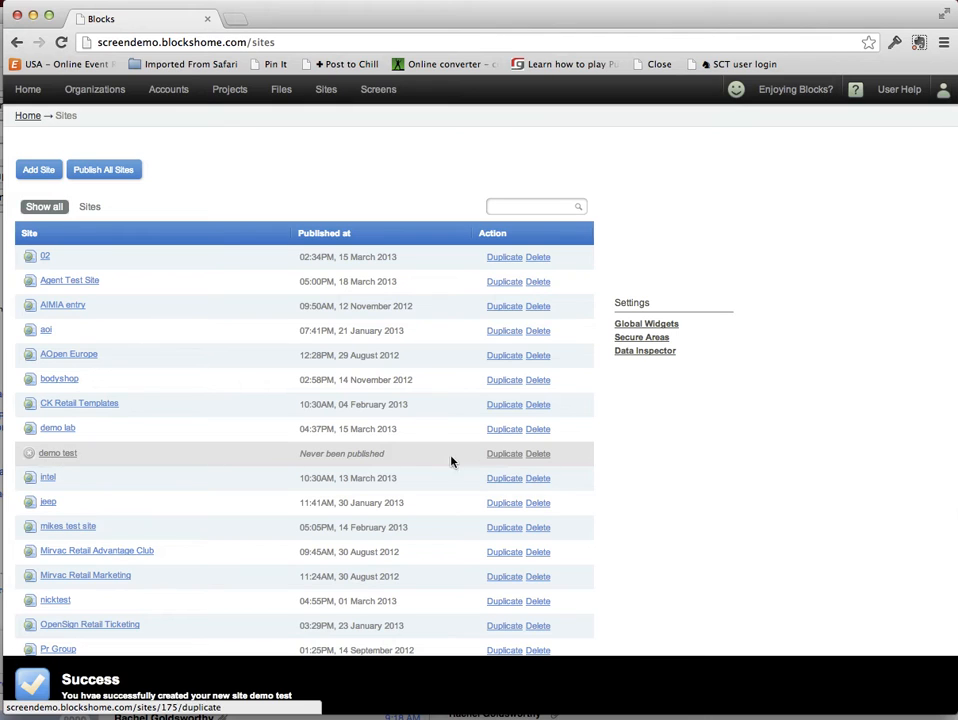
- Open the demo test site's Single Image Product page for editing and replace its placeholder heading with "New Product"
{"action": "left_click", "coordinate": [60, 455]}
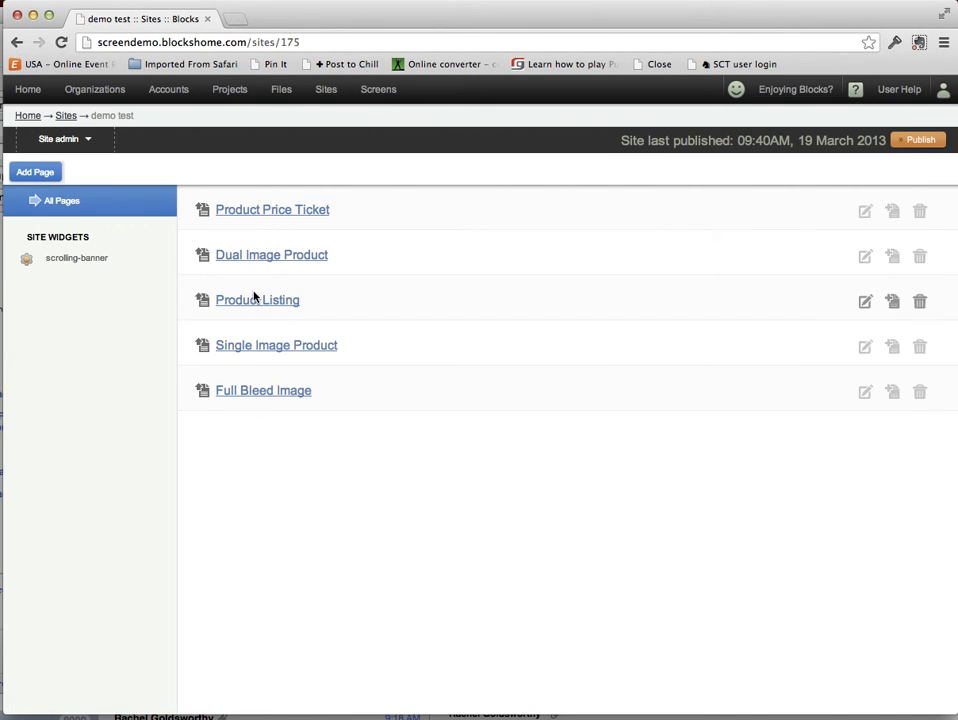
{"action": "left_click", "coordinate": [261, 346]}
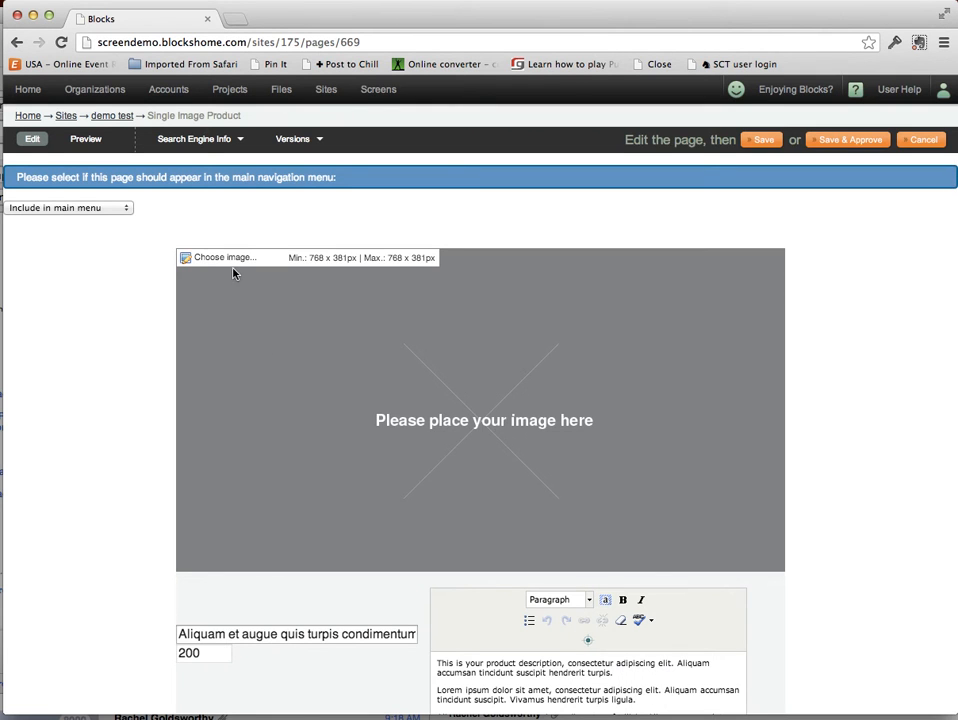
{"action": "scroll", "coordinate": [293, 436], "scroll_direction": "down", "scroll_amount": 5}
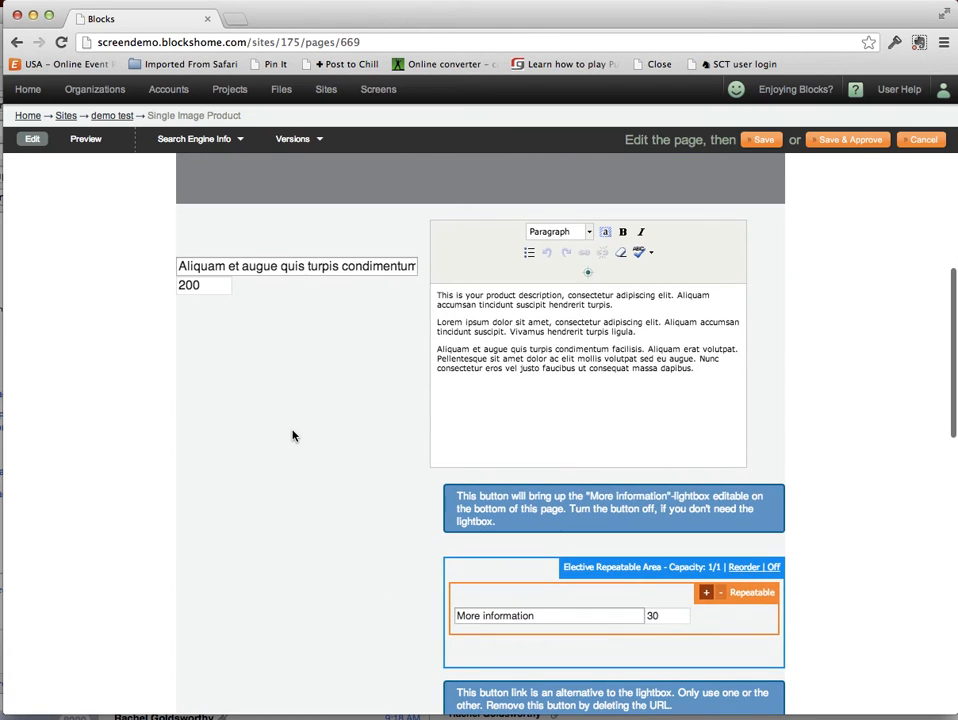
{"action": "scroll", "coordinate": [293, 436], "scroll_direction": "up", "scroll_amount": 3}
{"action": "triple_click", "coordinate": [284, 515]}
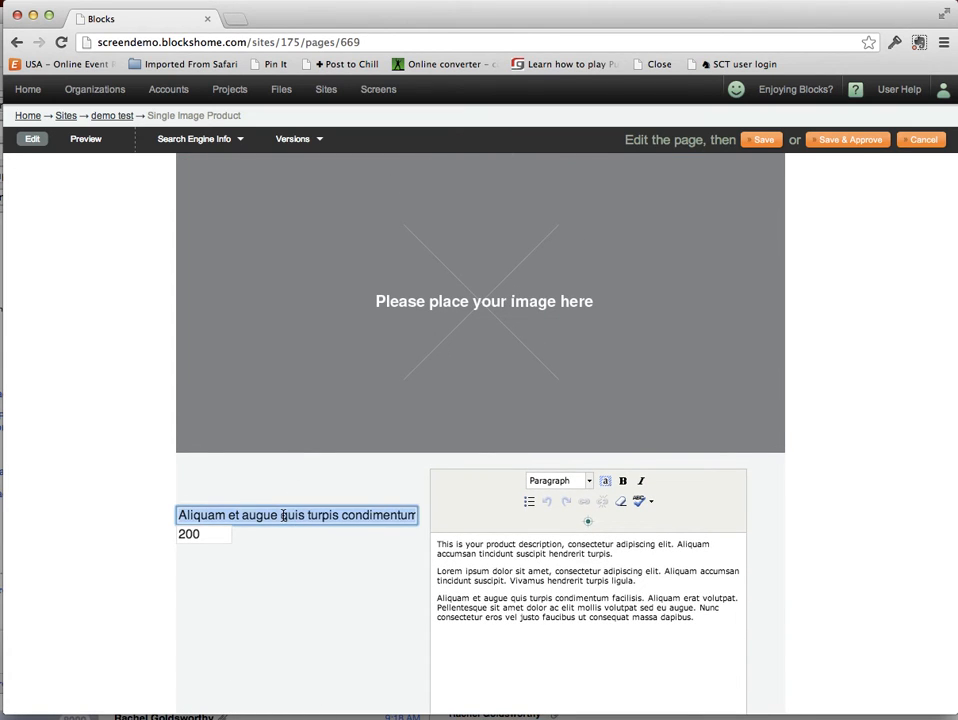
{"action": "type", "text": "N"}
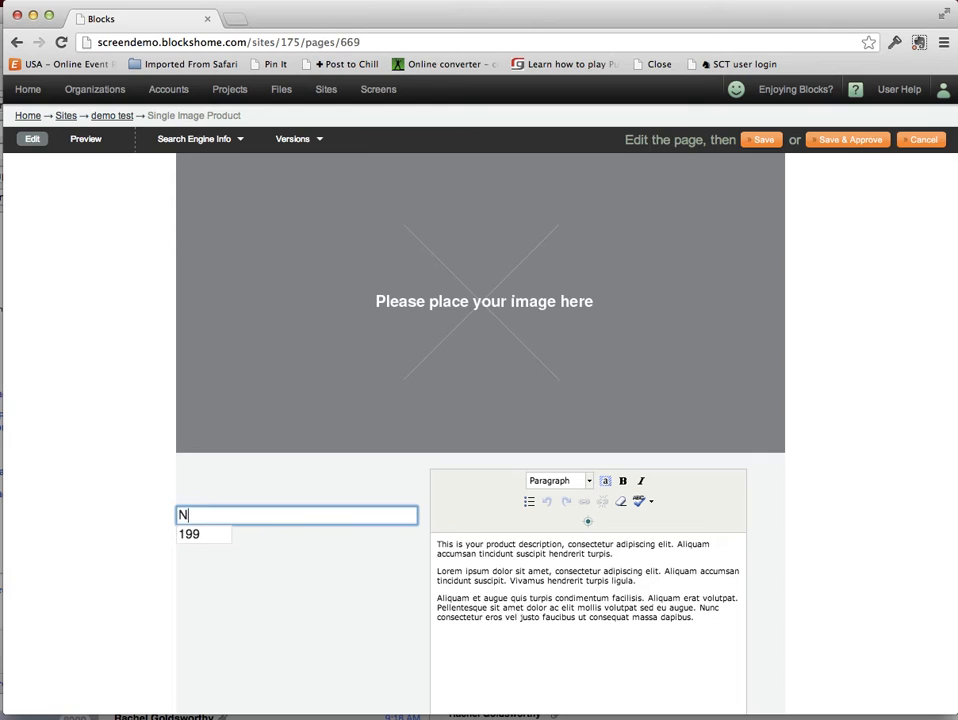
{"action": "type", "text": "ew Product"}
{"action": "left_click_drag", "start_coordinate": [522, 631], "coordinate": [453, 532]}
{"action": "left_click", "coordinate": [660, 637]}
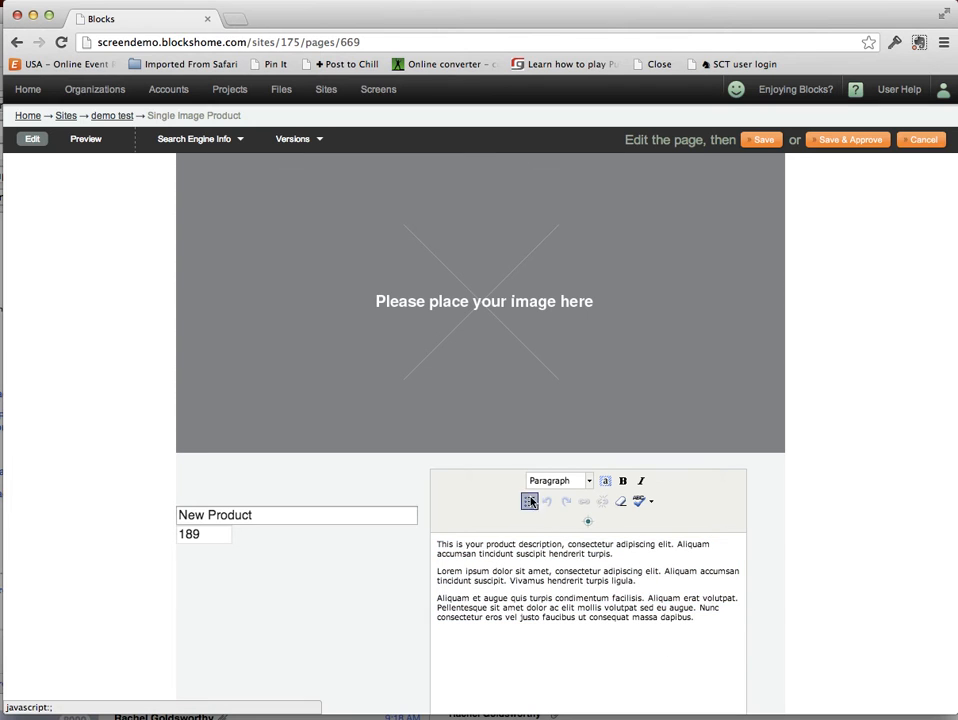
- Open the image chooser for the page's large image placeholder and list the files of the Royalty free images project
{"action": "scroll", "coordinate": [66, 455], "scroll_direction": "up", "scroll_amount": 3}
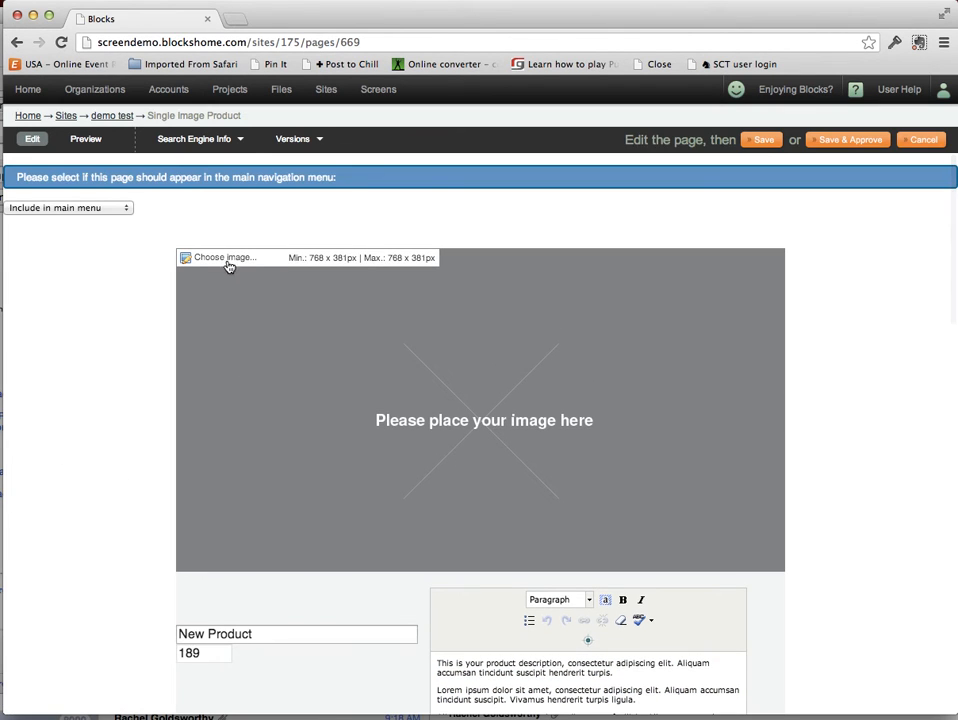
{"action": "left_click", "coordinate": [226, 261]}
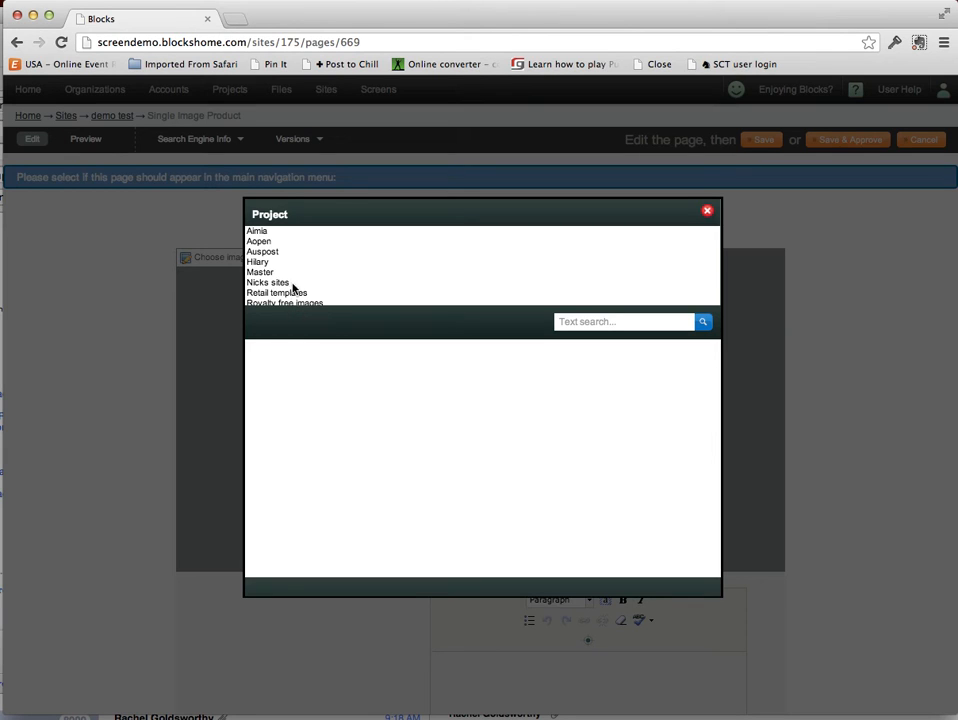
{"action": "scroll", "coordinate": [293, 296], "scroll_direction": "down", "scroll_amount": 2}
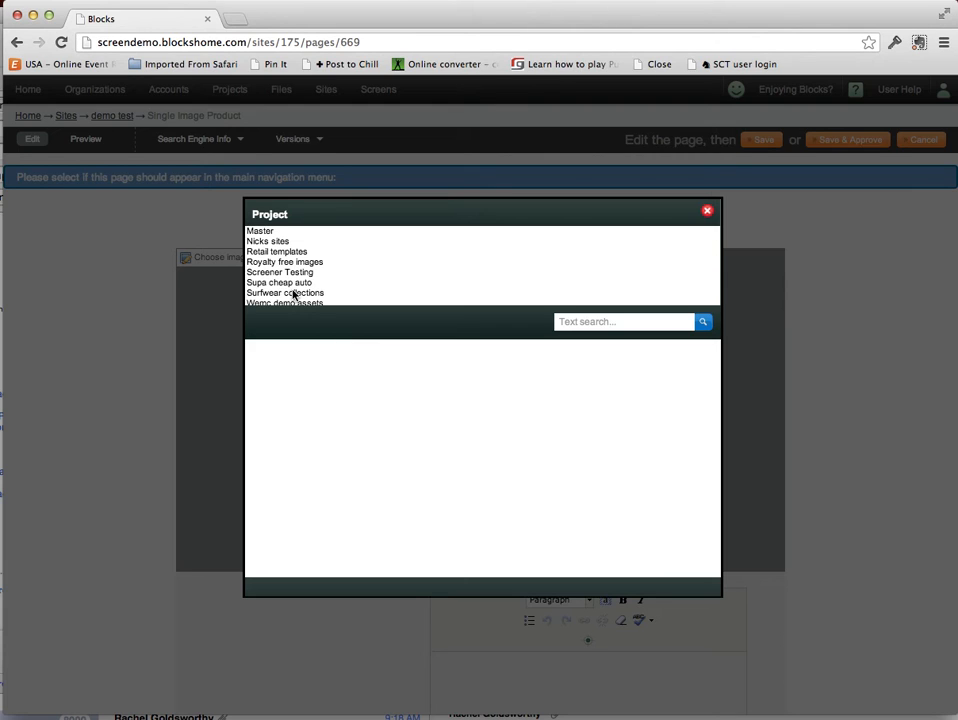
{"action": "scroll", "coordinate": [293, 295], "scroll_direction": "down", "scroll_amount": 1}
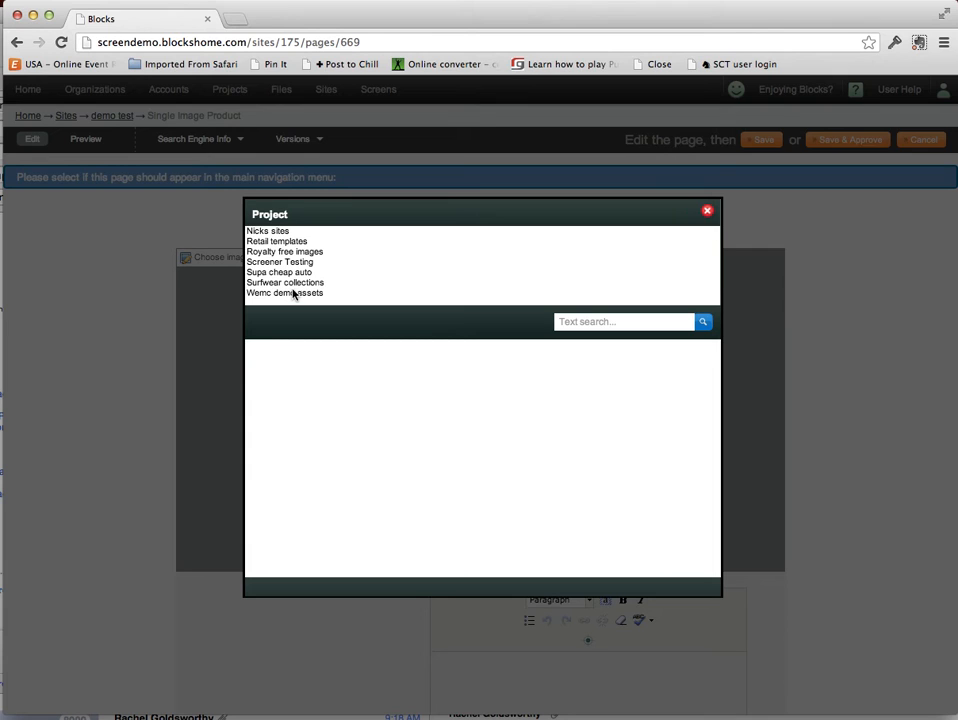
{"action": "scroll", "coordinate": [293, 290], "scroll_direction": "up", "scroll_amount": 1}
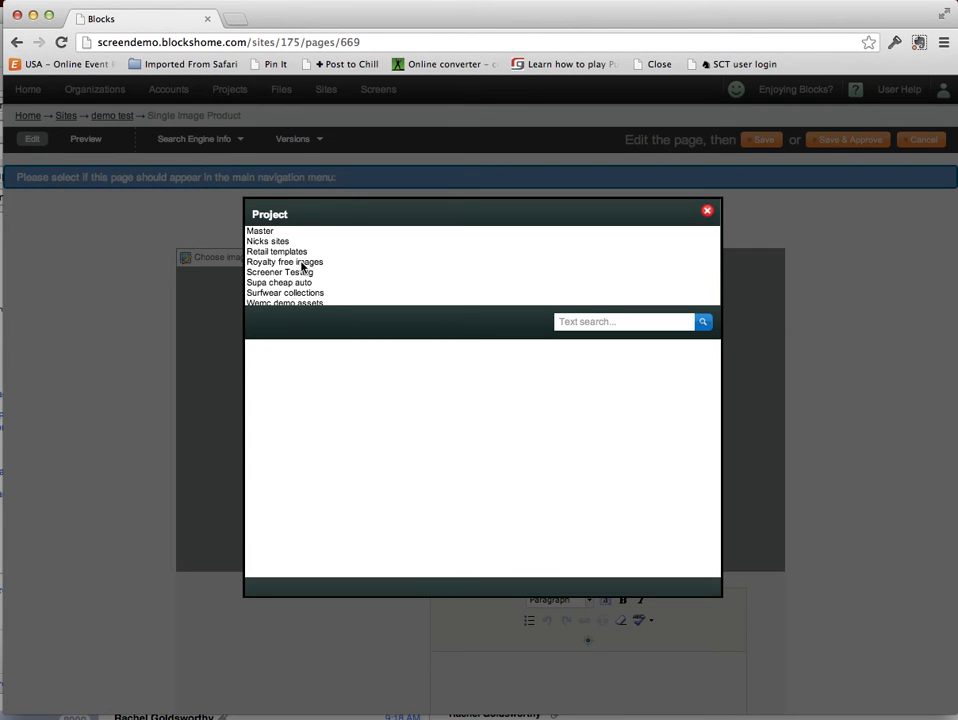
{"action": "left_click", "coordinate": [300, 262]}
{"action": "left_click", "coordinate": [703, 322]}
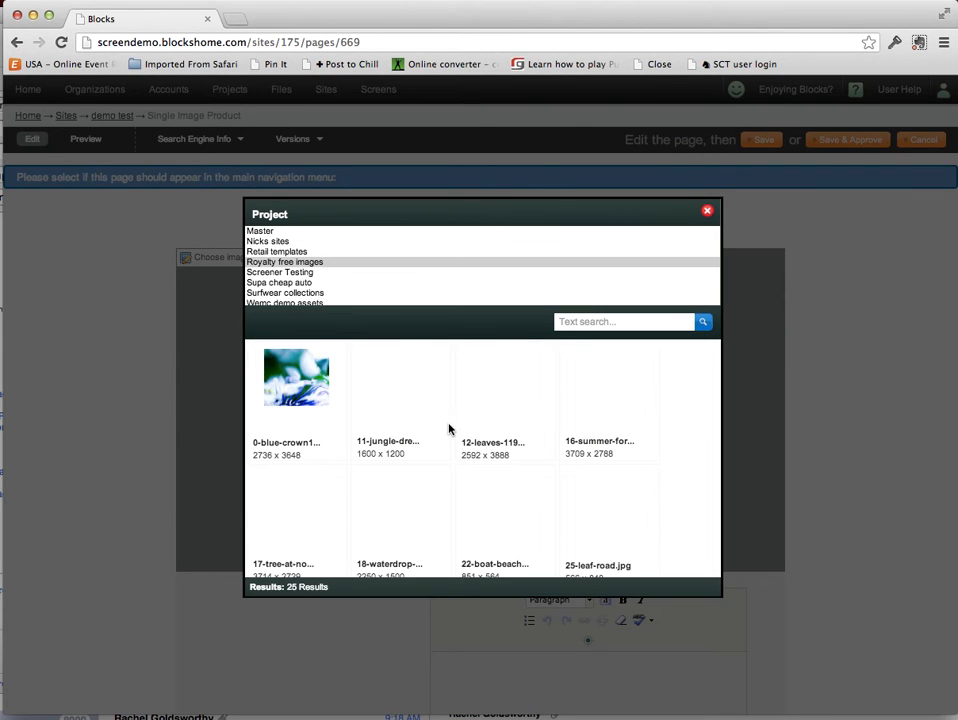
- Find sale.jpg among the royalty free images and insert it into the page's image placeholder
{"action": "scroll", "coordinate": [475, 478], "scroll_direction": "down", "scroll_amount": 1}
{"action": "scroll", "coordinate": [475, 478], "scroll_direction": "down", "scroll_amount": 10}
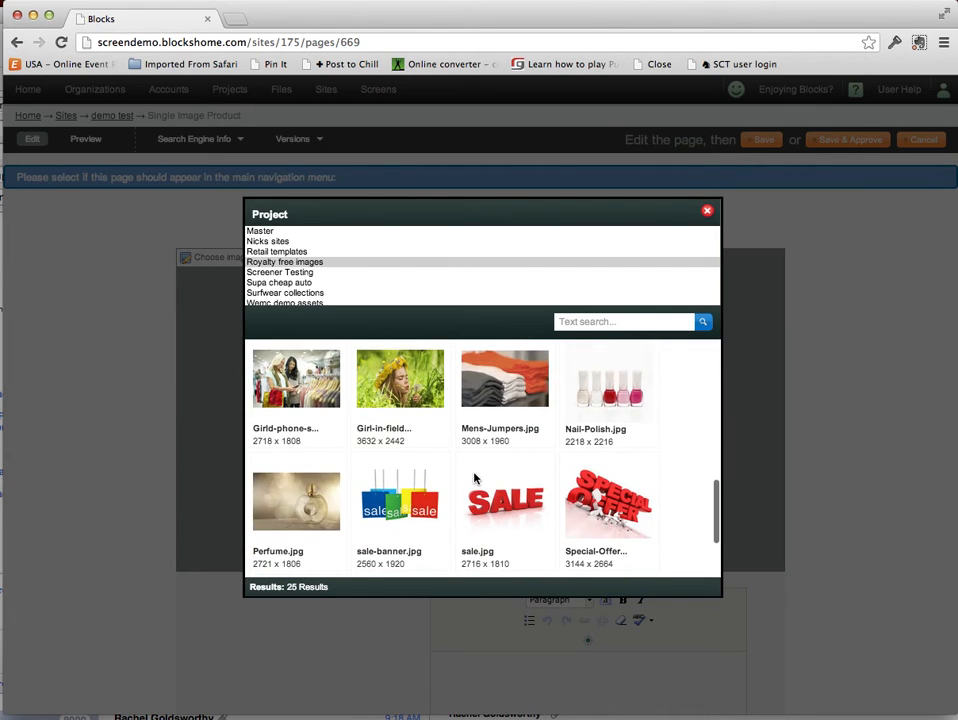
{"action": "left_click", "coordinate": [505, 500]}
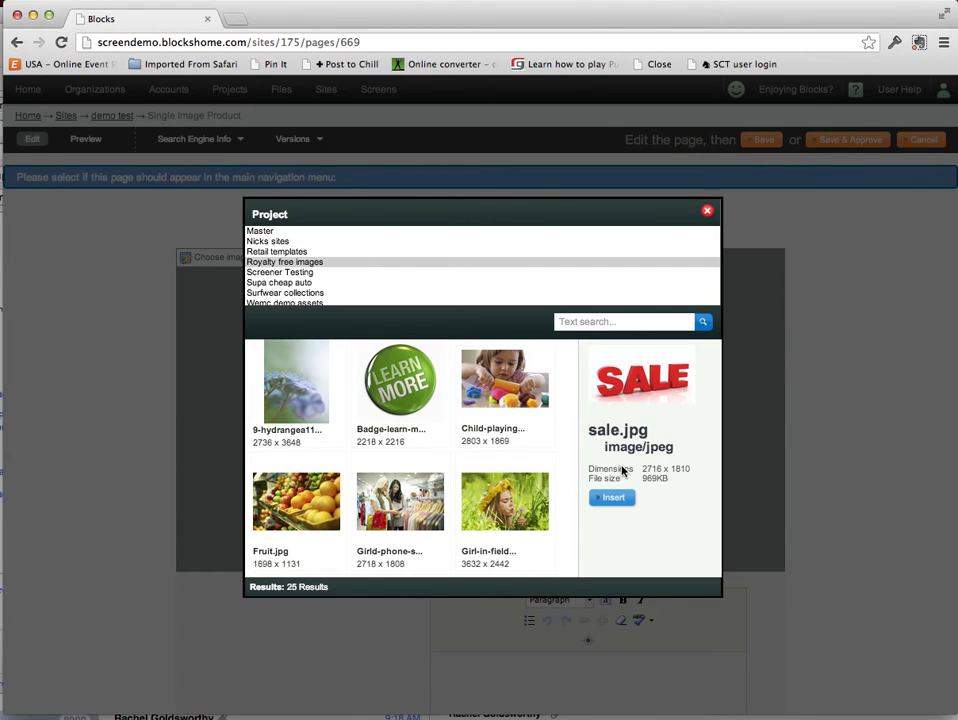
{"action": "left_click", "coordinate": [615, 496]}
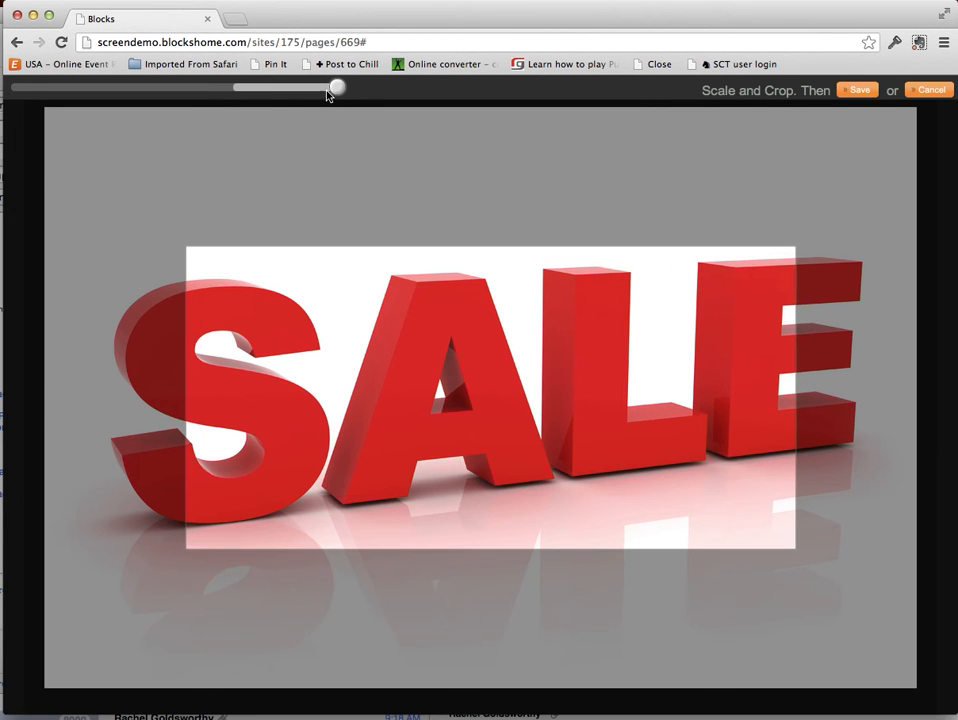
- Scale down the SALE image, position the crop area so the whole word fits inside it, and save the crop
{"action": "left_click_drag", "start_coordinate": [334, 88], "coordinate": [257, 88]}
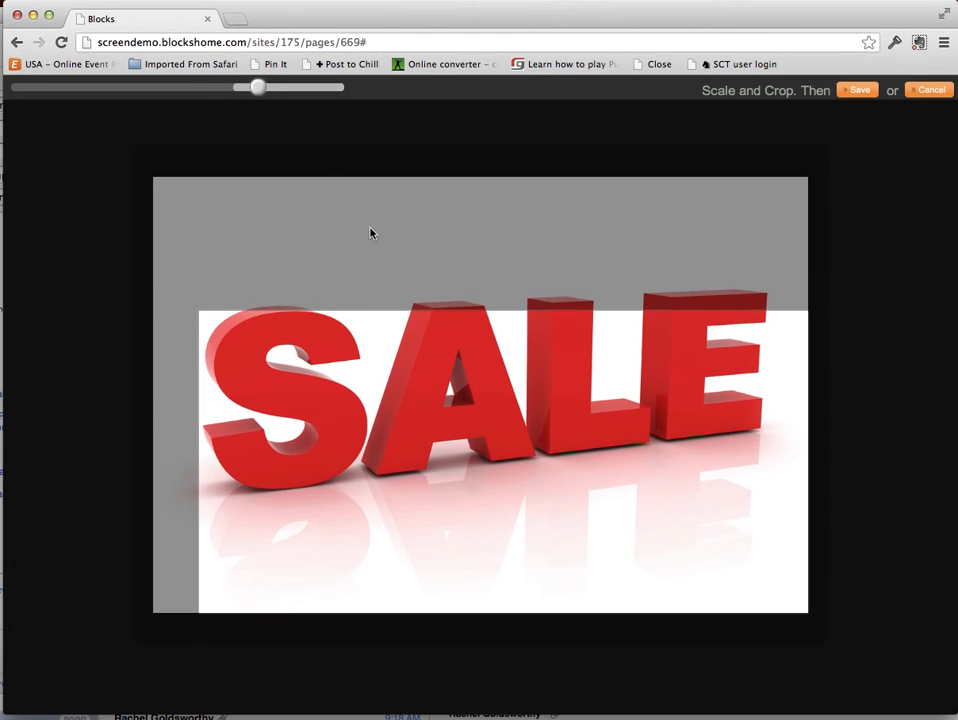
{"action": "mouse_move", "coordinate": [553, 366]}
{"action": "left_mouse_down"}
{"action": "mouse_move", "coordinate": [550, 387]}
{"action": "mouse_move", "coordinate": [545, 381]}
{"action": "left_mouse_up"}
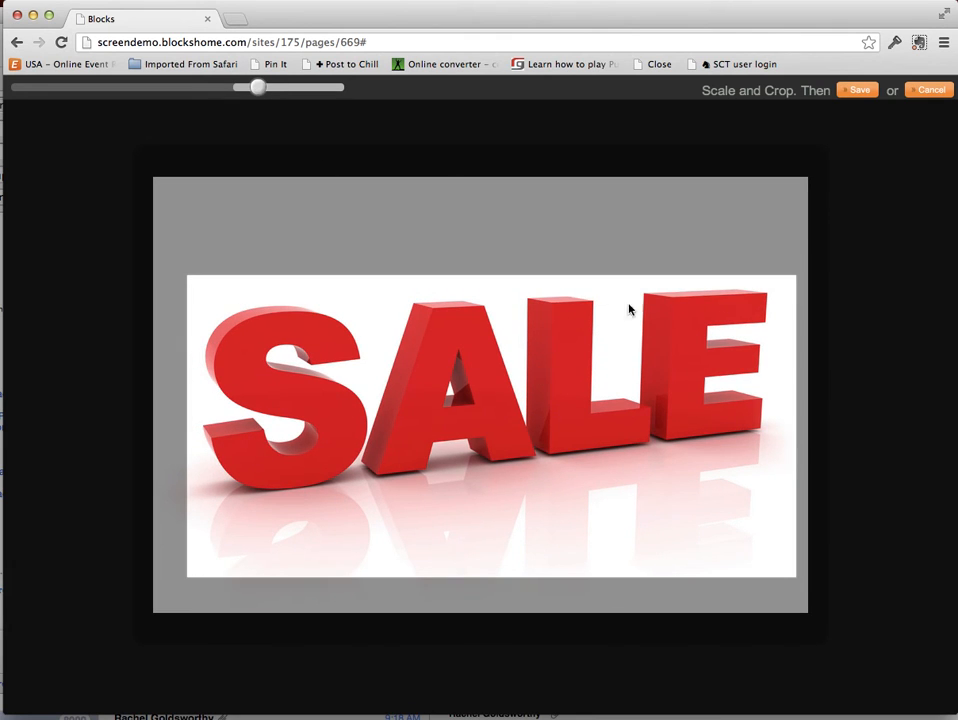
{"action": "left_click", "coordinate": [857, 94]}
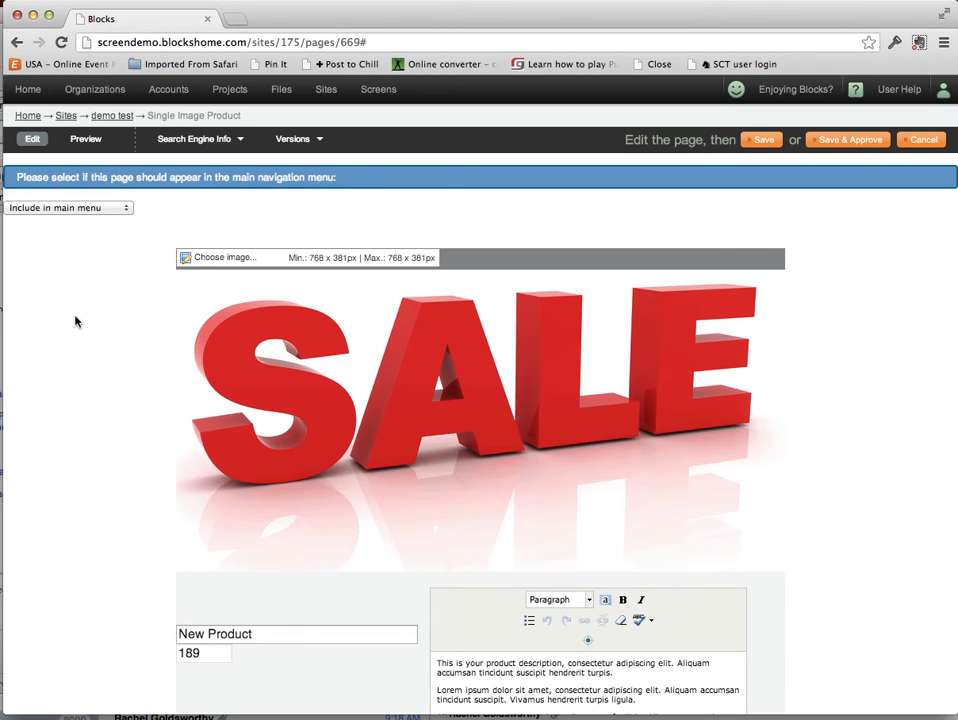
- Save and approve the Single Image Product page with the version comment "test"
{"action": "left_click", "coordinate": [850, 140]}
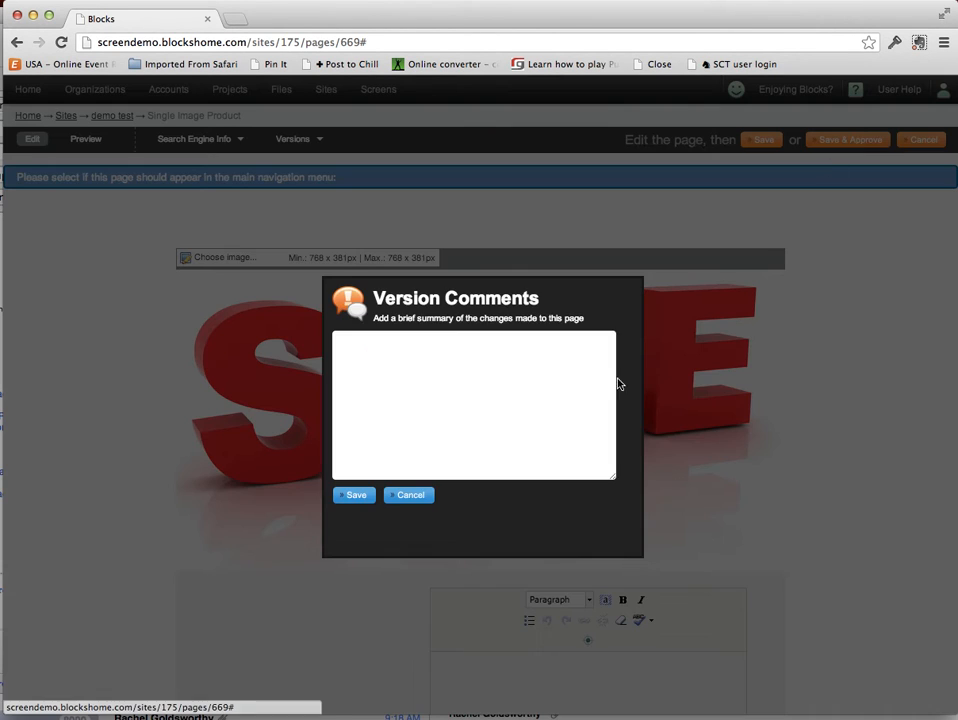
{"action": "type", "text": "test"}
{"action": "left_click", "coordinate": [354, 495]}
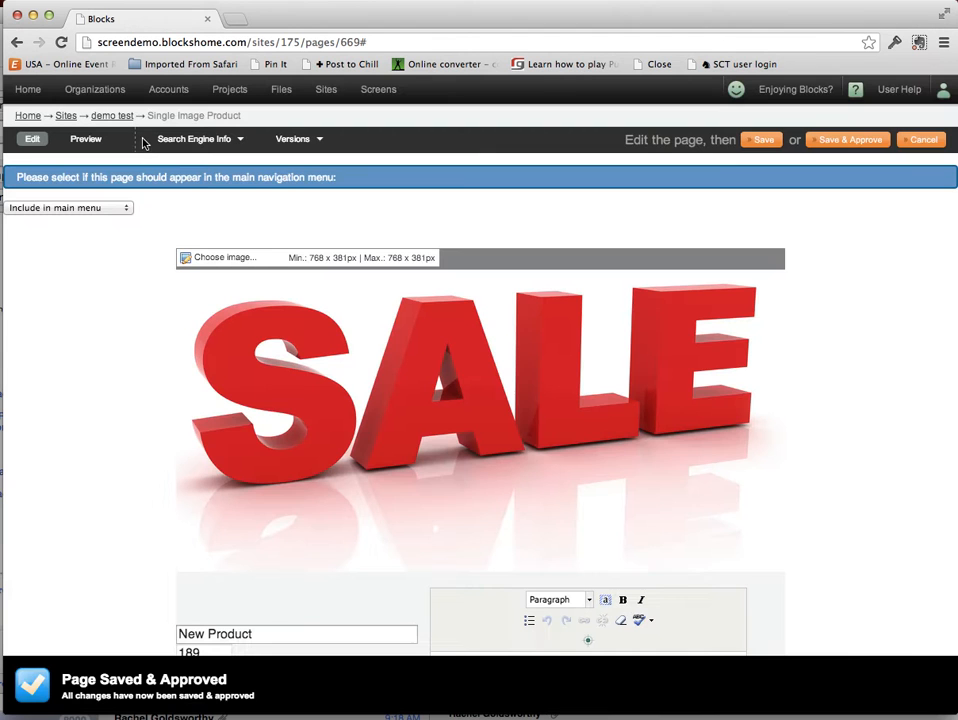
- Publish the demo test site and open the live version of its Single Image Product page
{"action": "left_click", "coordinate": [120, 118]}
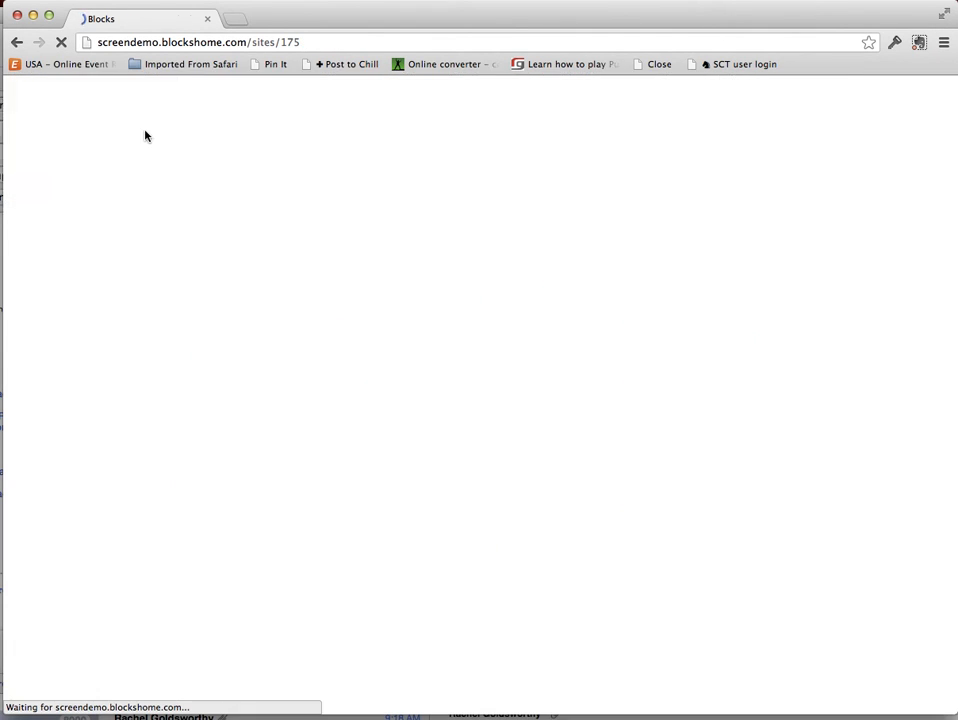
{"action": "left_click", "coordinate": [919, 140]}
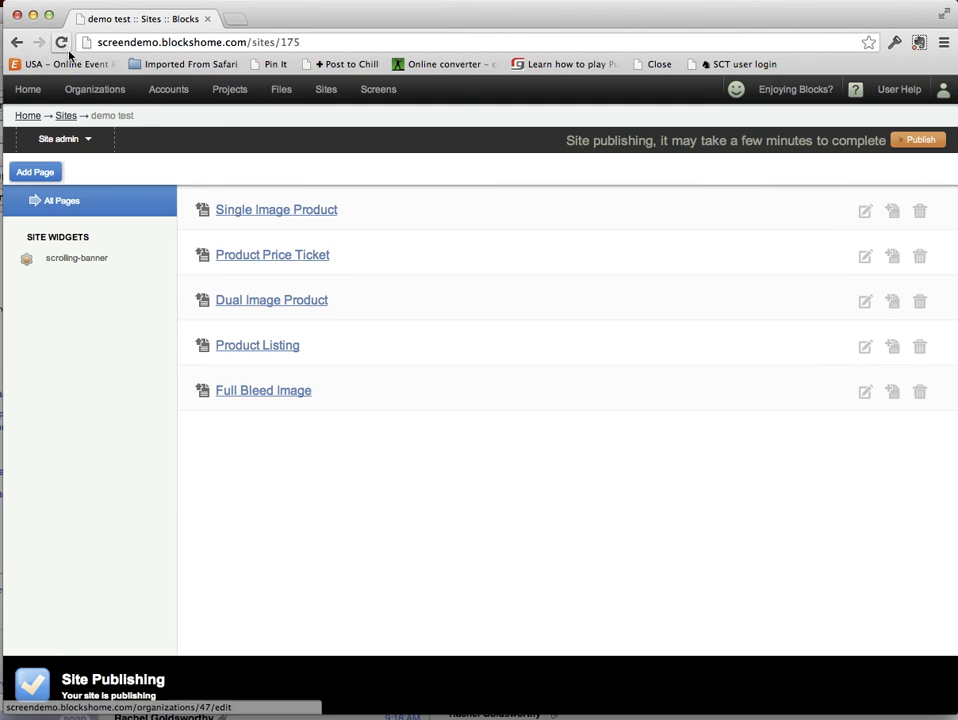
{"action": "left_click", "coordinate": [61, 43]}
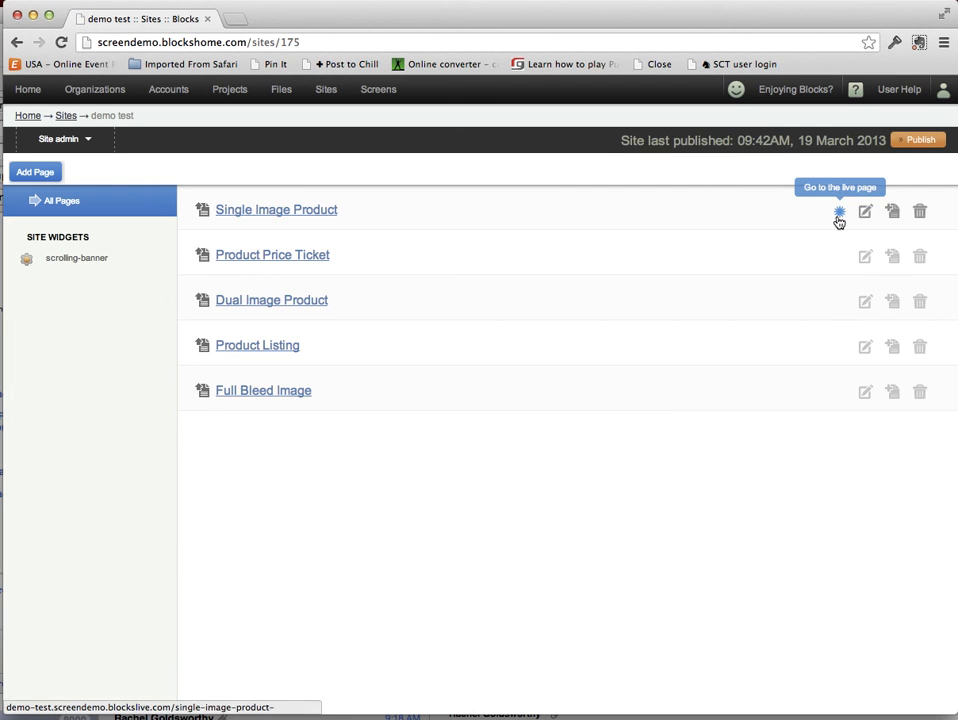
{"action": "left_click", "coordinate": [840, 213]}
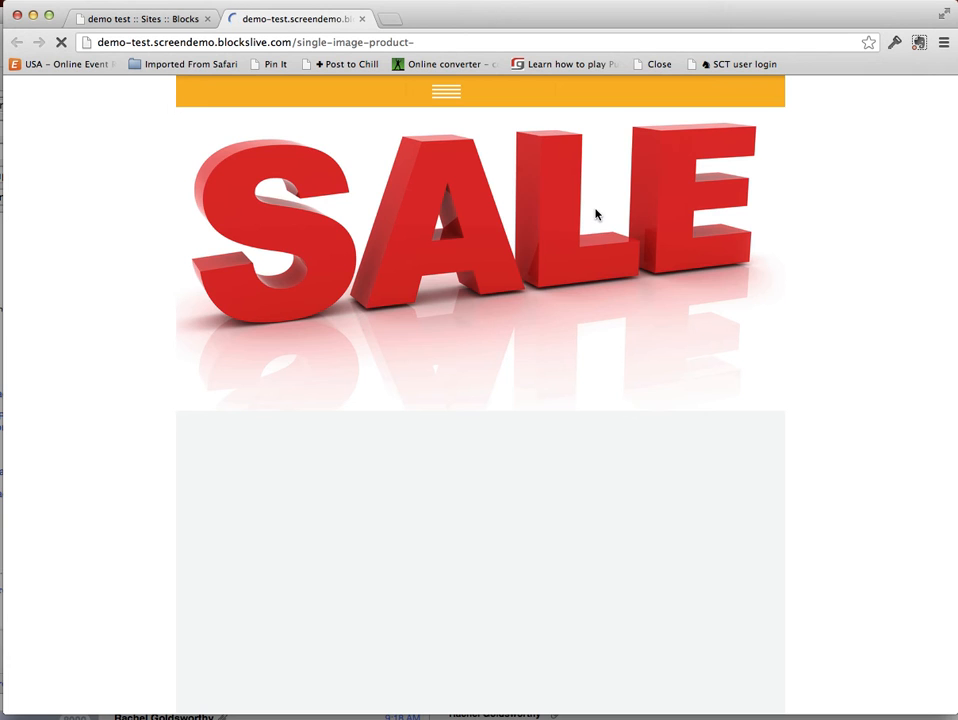
- Return to Blocks, open the Sct test network's screens and start scheduling content for the lab 01 screen
{"action": "left_click", "coordinate": [170, 20]}
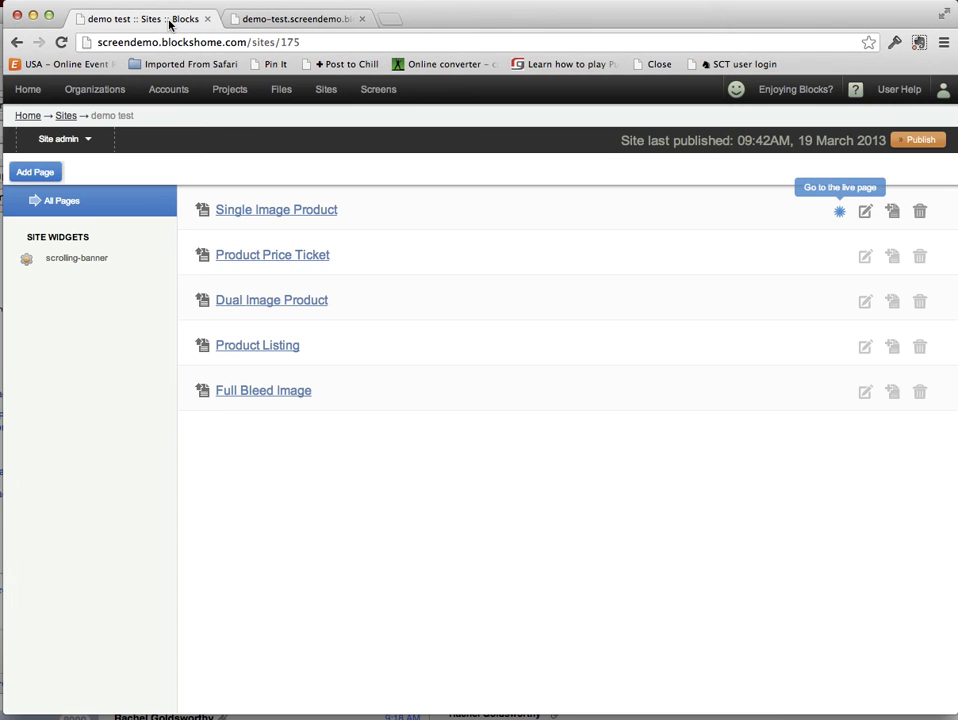
{"action": "left_click", "coordinate": [385, 93]}
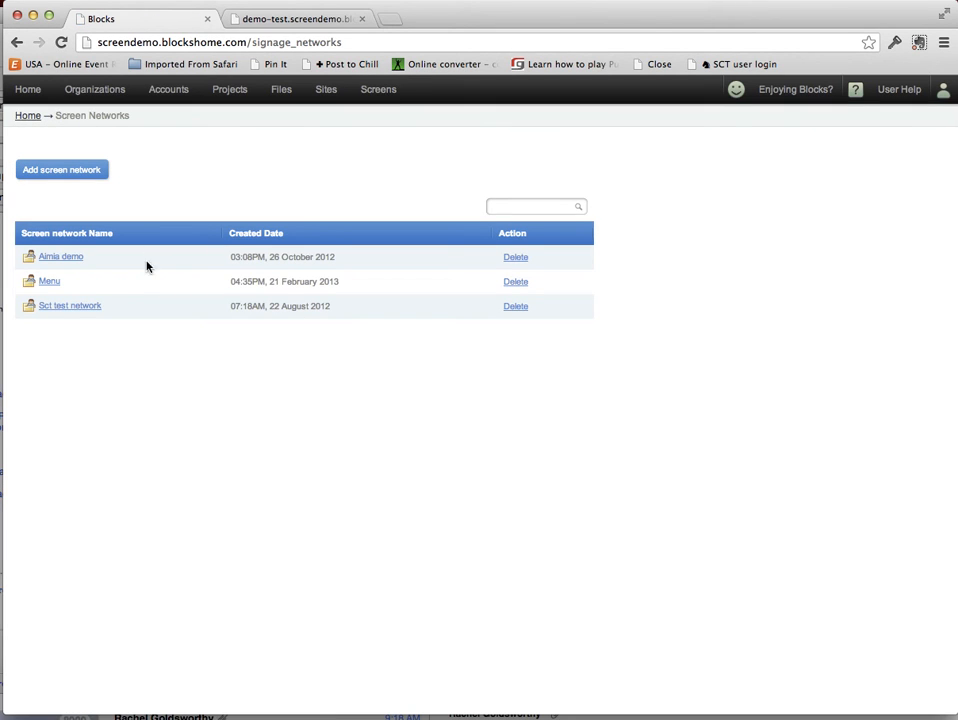
{"action": "left_click", "coordinate": [65, 312]}
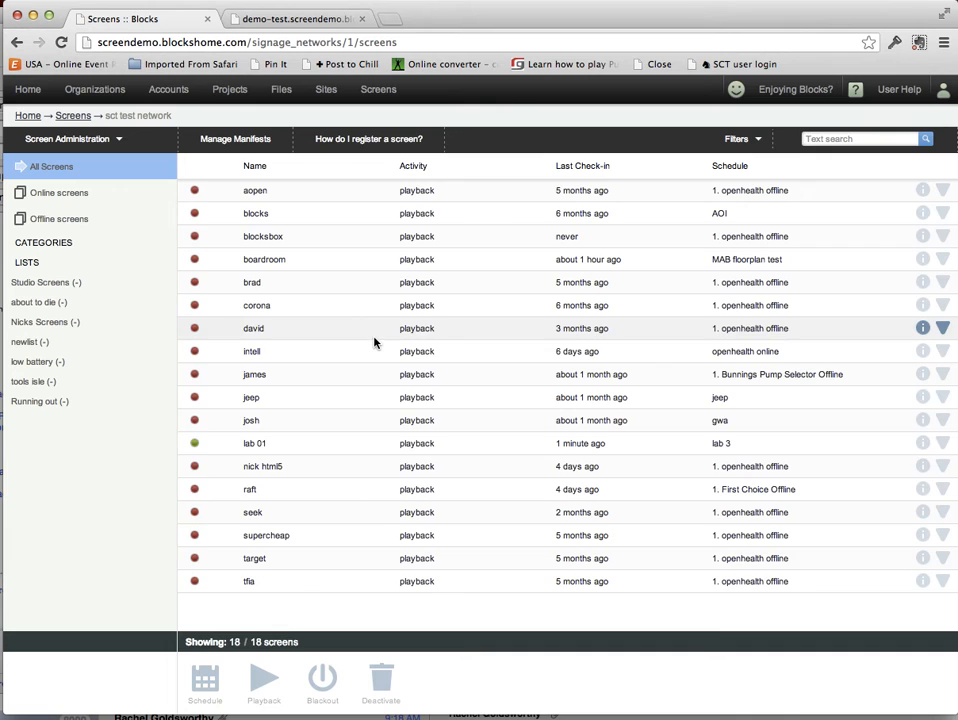
{"action": "left_click", "coordinate": [268, 443]}
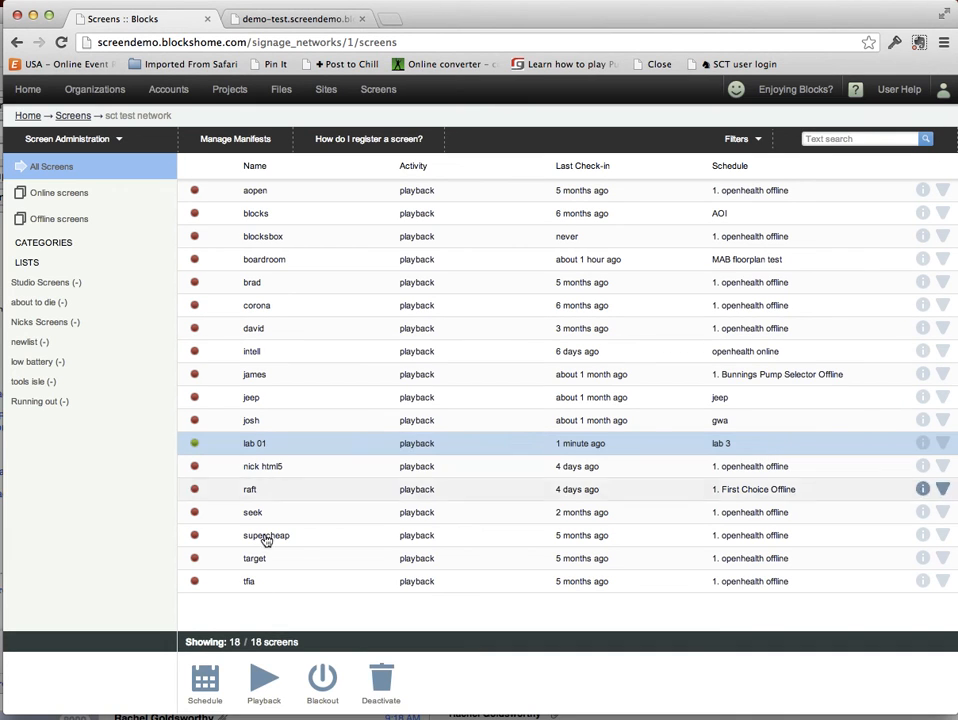
{"action": "left_click", "coordinate": [206, 679]}
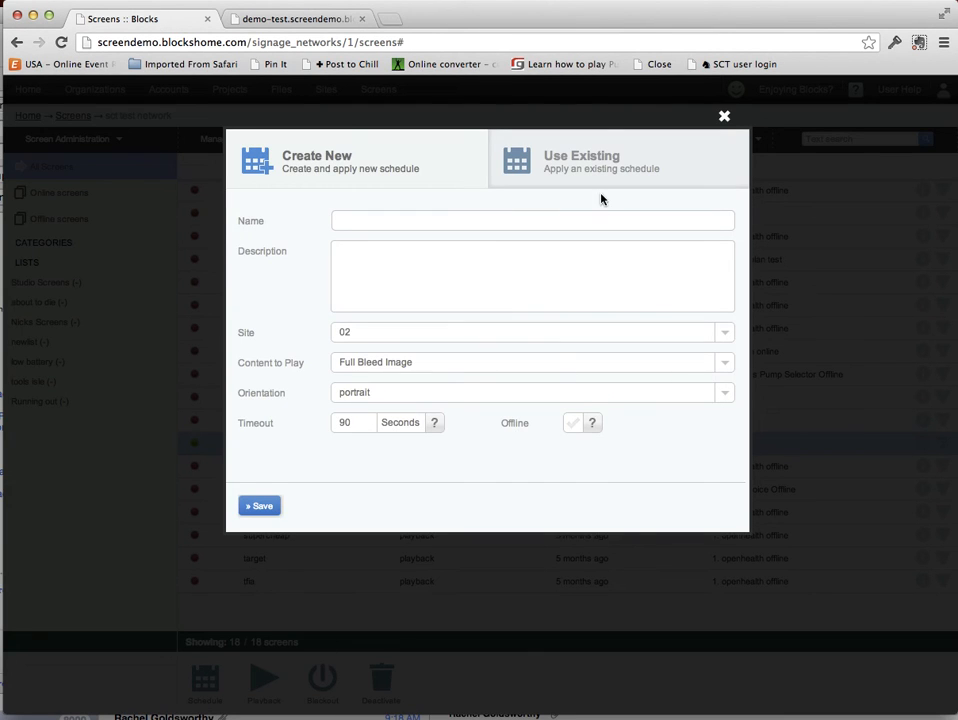
{"action": "left_click", "coordinate": [590, 168]}
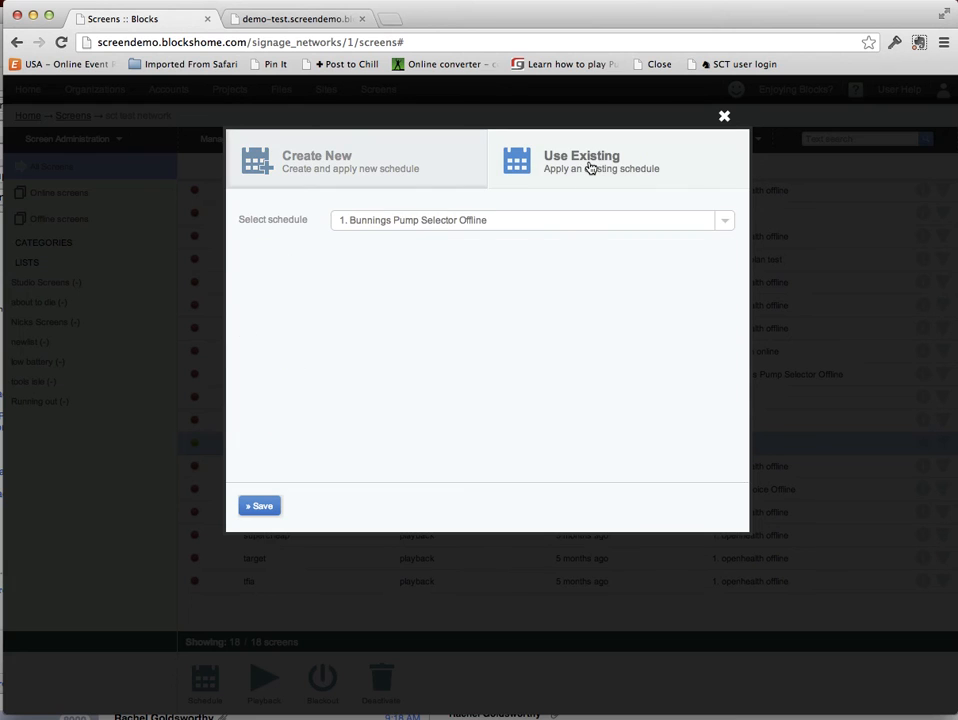
{"action": "left_click", "coordinate": [451, 222]}
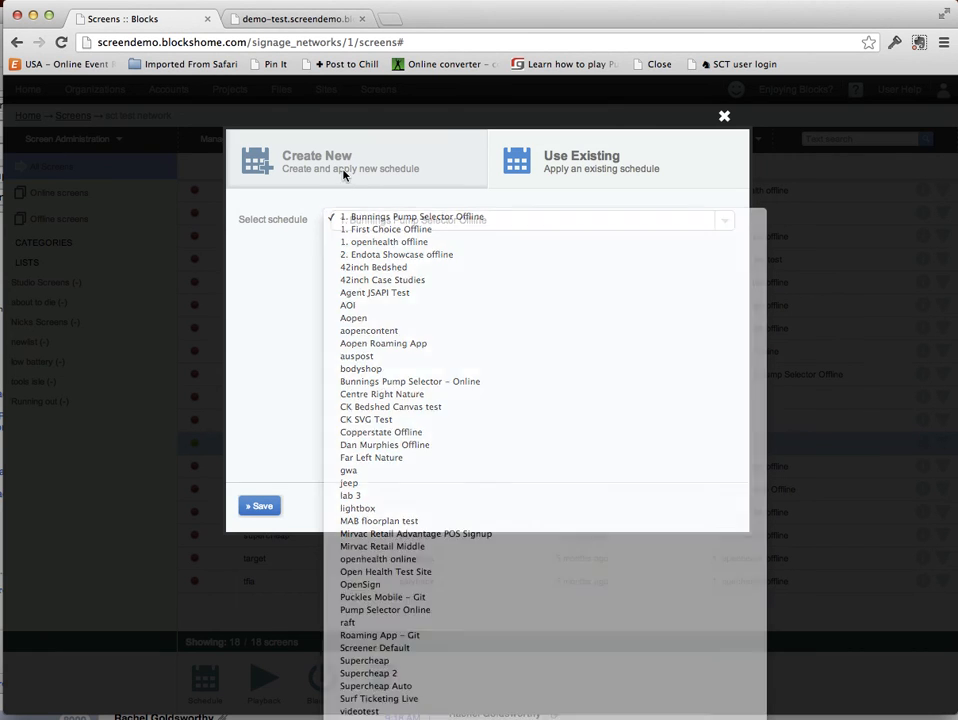
{"action": "left_click", "coordinate": [342, 165]}
{"action": "left_click", "coordinate": [340, 163]}
- Name the new schedule "demo" and set it to play the Full Bleed Image page of the demo test site
{"action": "left_click", "coordinate": [375, 218]}
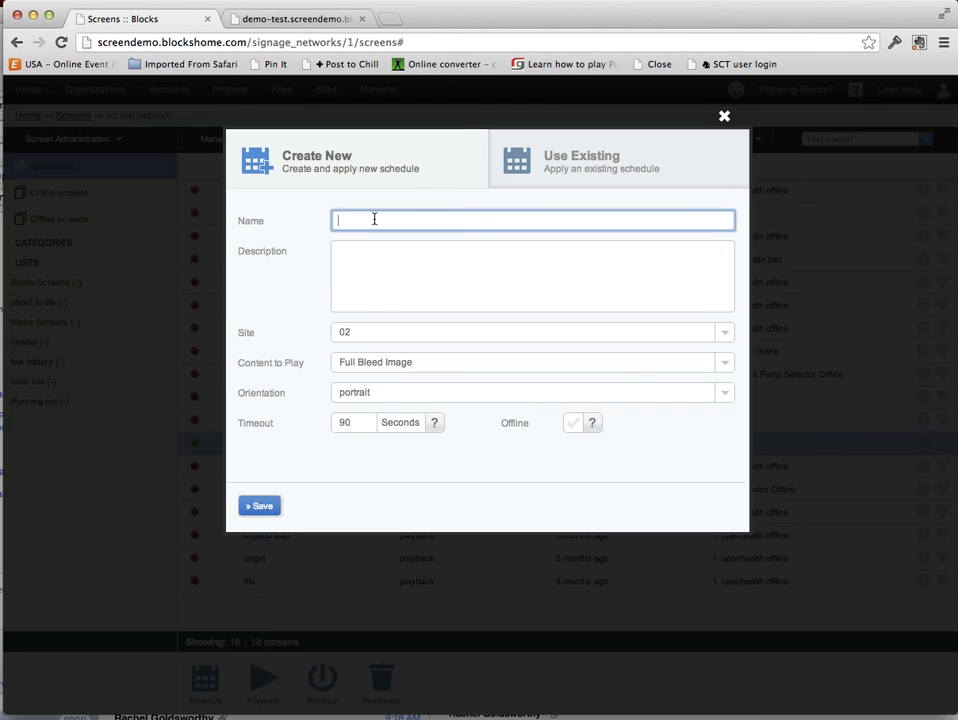
{"action": "type", "text": "demo"}
{"action": "left_click", "coordinate": [380, 336]}
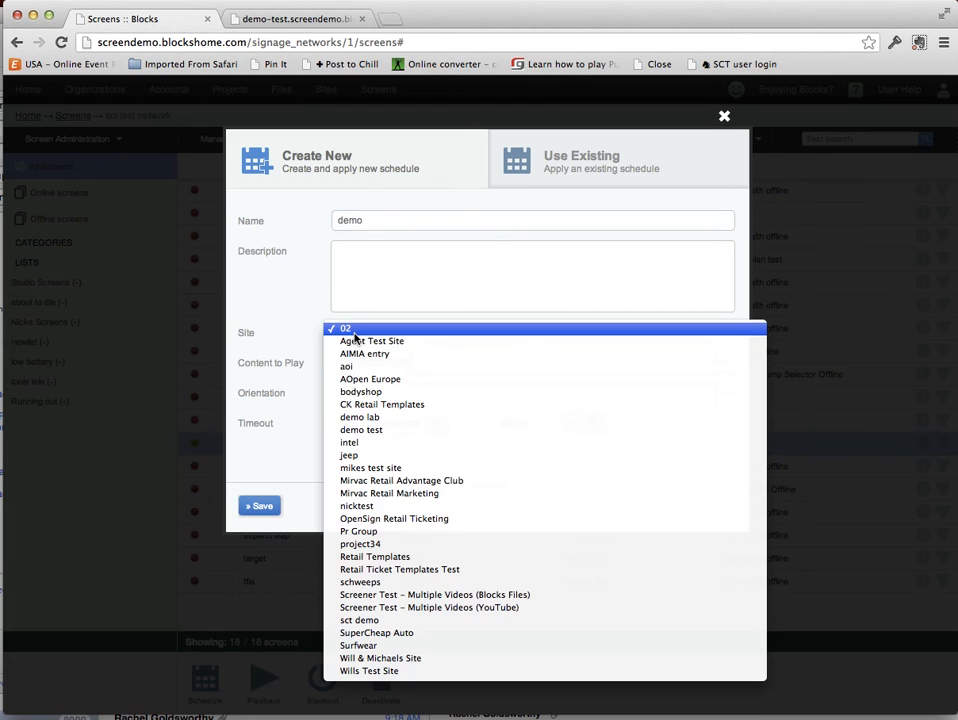
{"action": "left_click", "coordinate": [372, 430]}
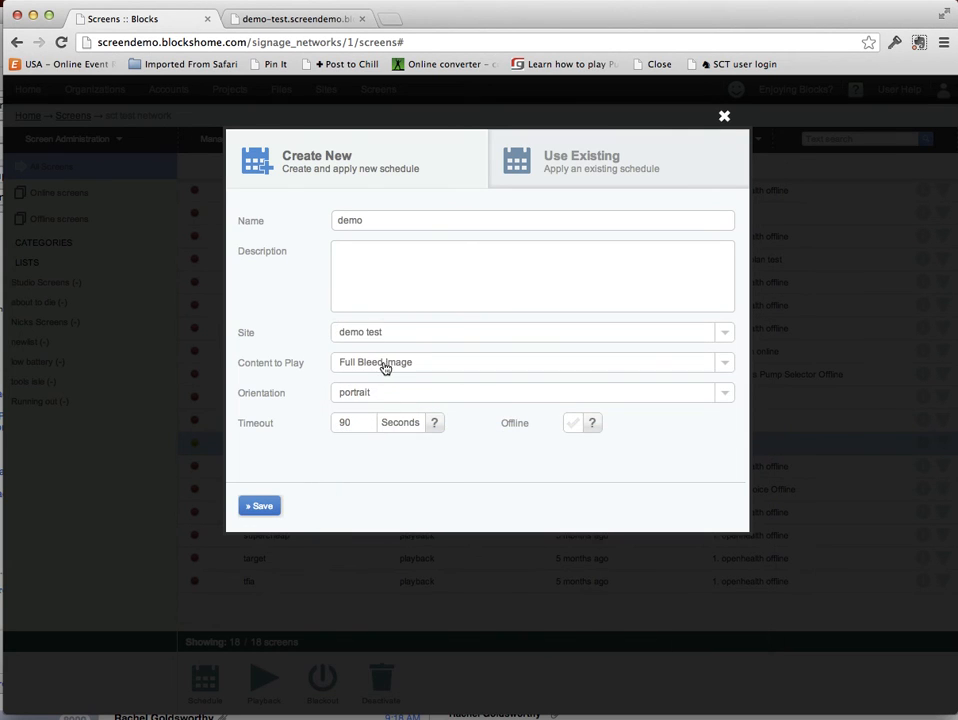
{"action": "left_click", "coordinate": [385, 365]}
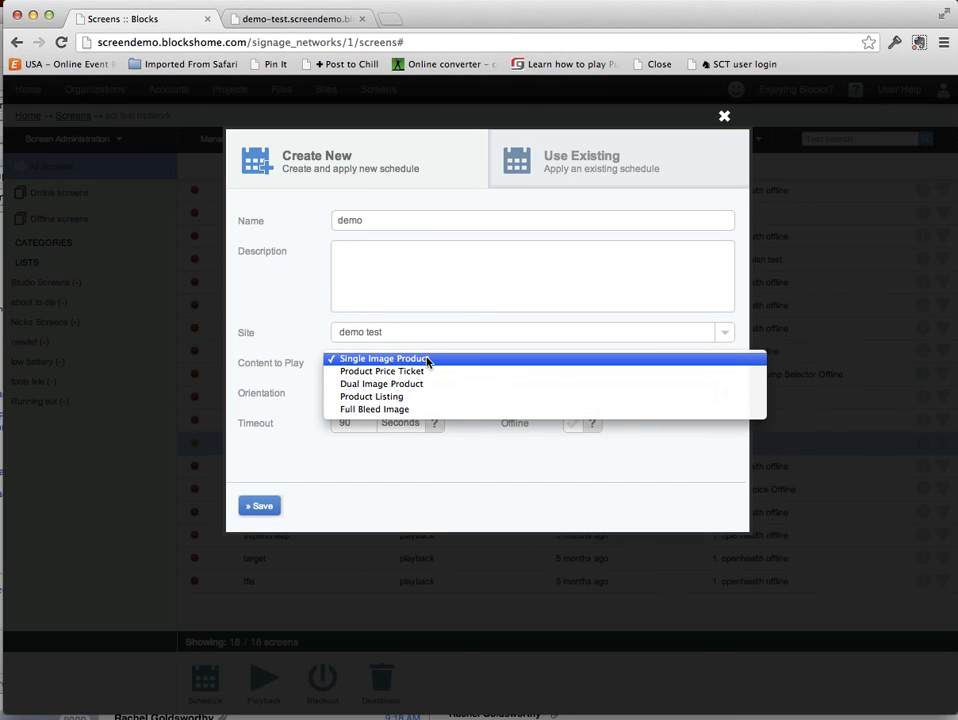
{"action": "left_click", "coordinate": [400, 409]}
- Keep the schedule's orientation as portrait, enable offline playback and save the schedule to the lab 01 screen
{"action": "left_click", "coordinate": [366, 393]}
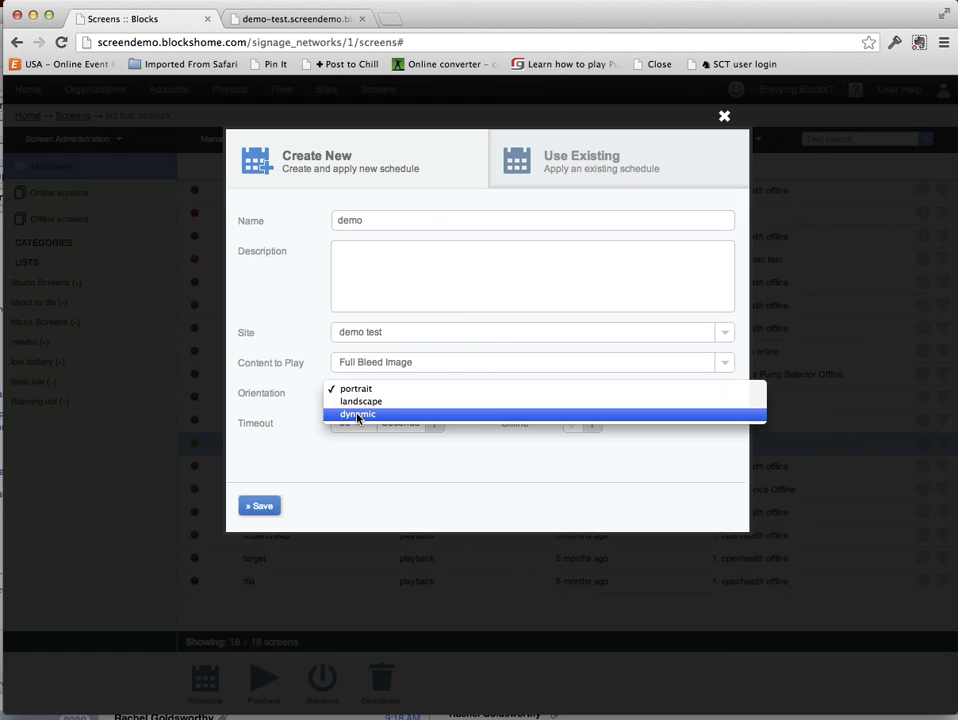
{"action": "left_click", "coordinate": [356, 392]}
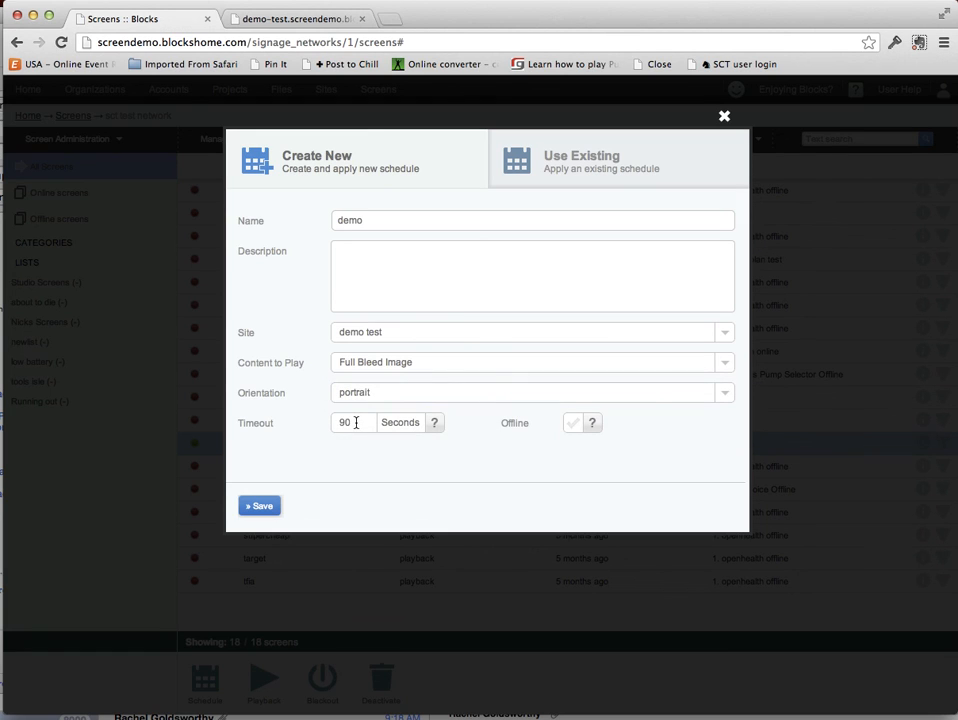
{"action": "left_click_drag", "start_coordinate": [356, 422], "coordinate": [315, 423]}
{"action": "left_click", "coordinate": [572, 426]}
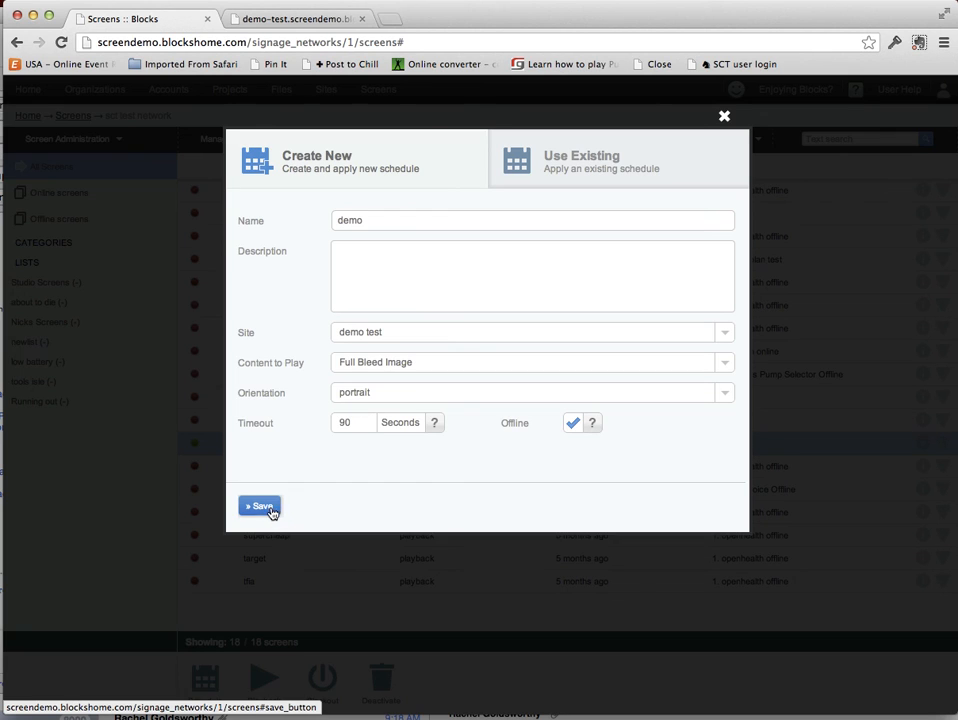
{"action": "left_click", "coordinate": [278, 510]}
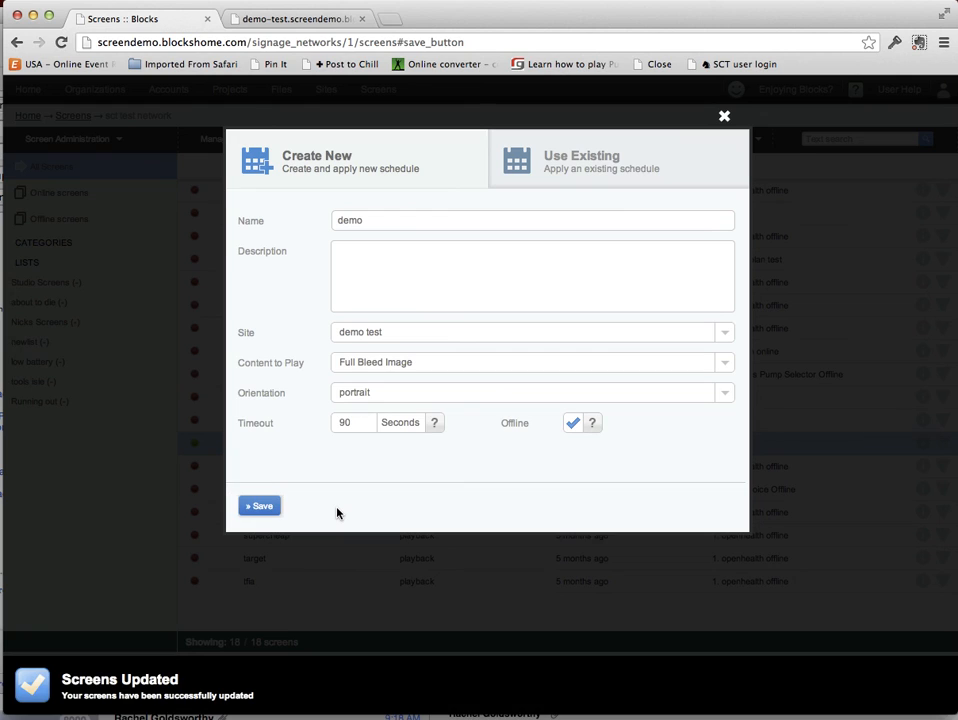